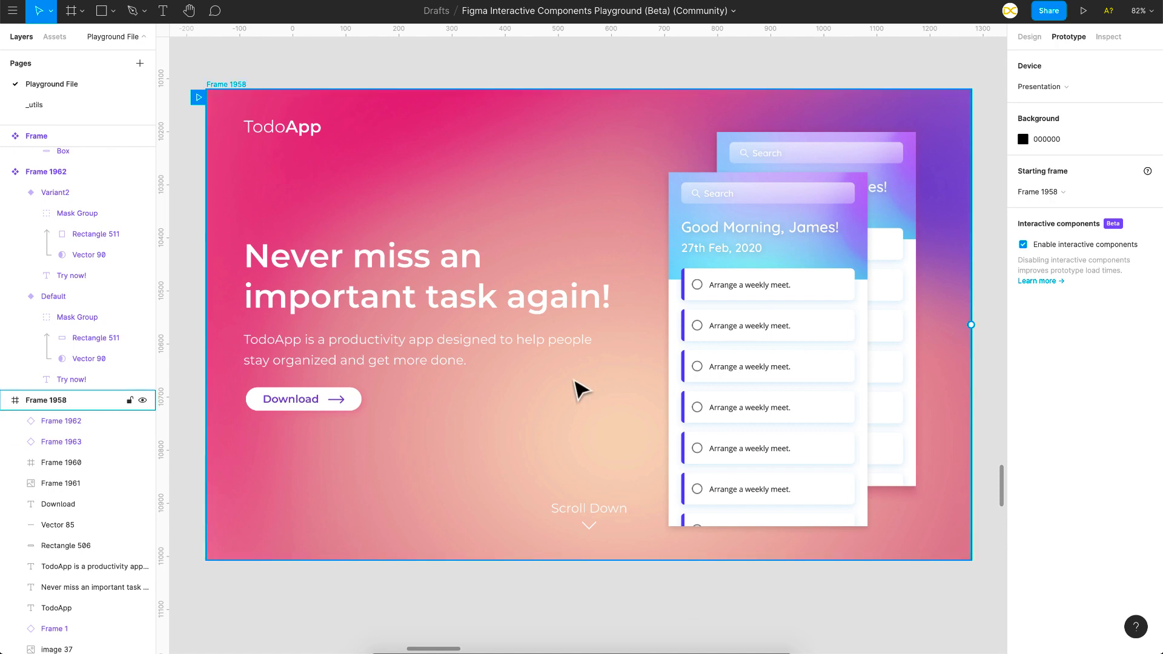
Review Frame 1958 on the canvas, then start its prototype presentation
scroll(576, 389, "down", 5)
scroll(762, 271, "down", 4)
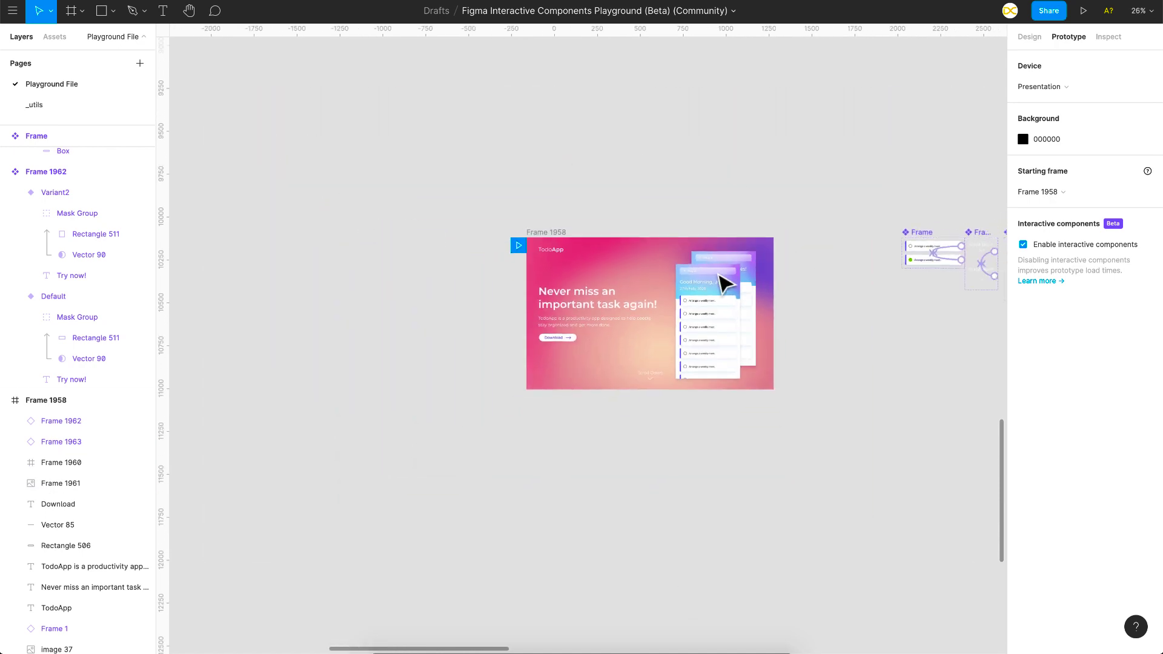
scroll(717, 299, "right", 3)
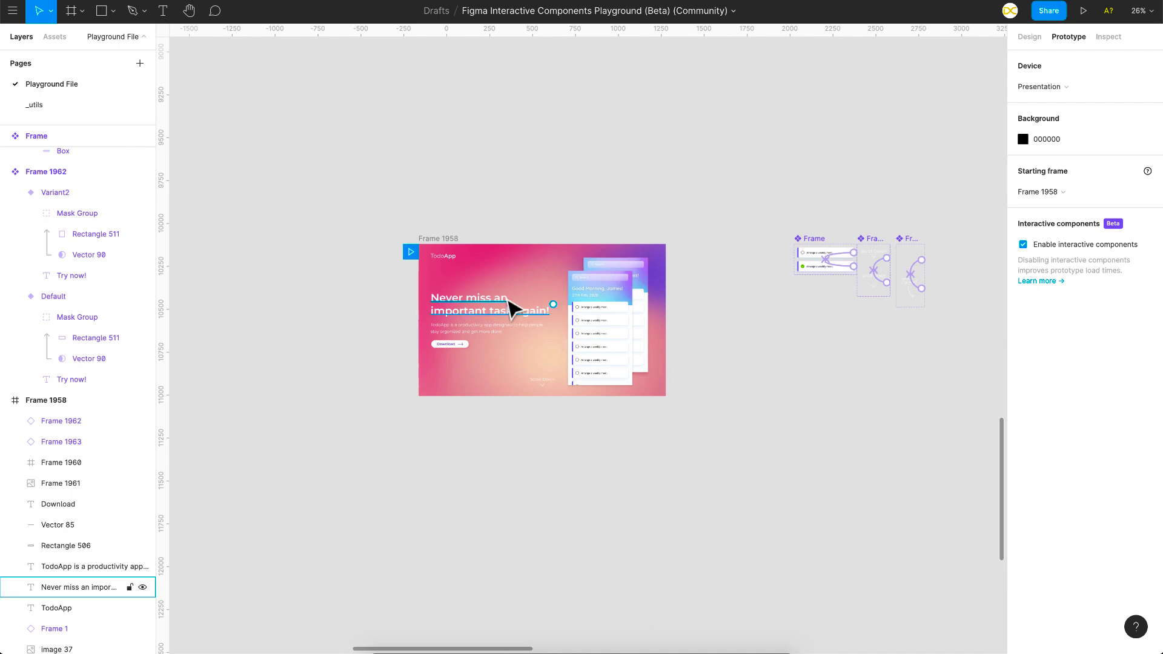
scroll(506, 305, "up", 7)
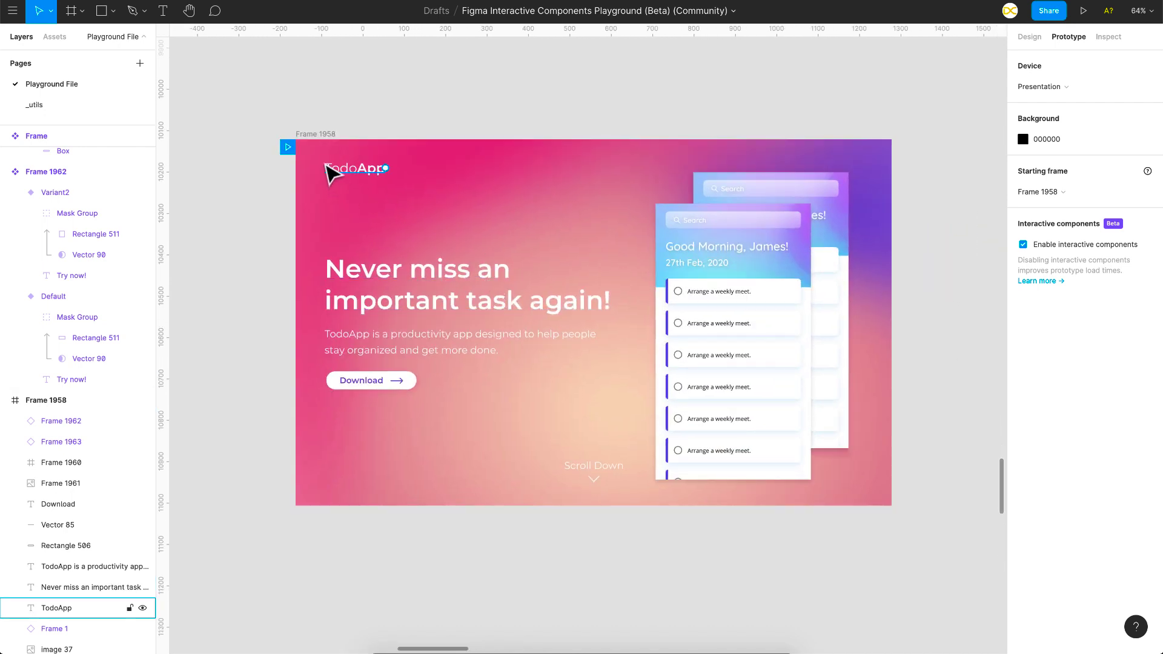
left_click(1083, 11)
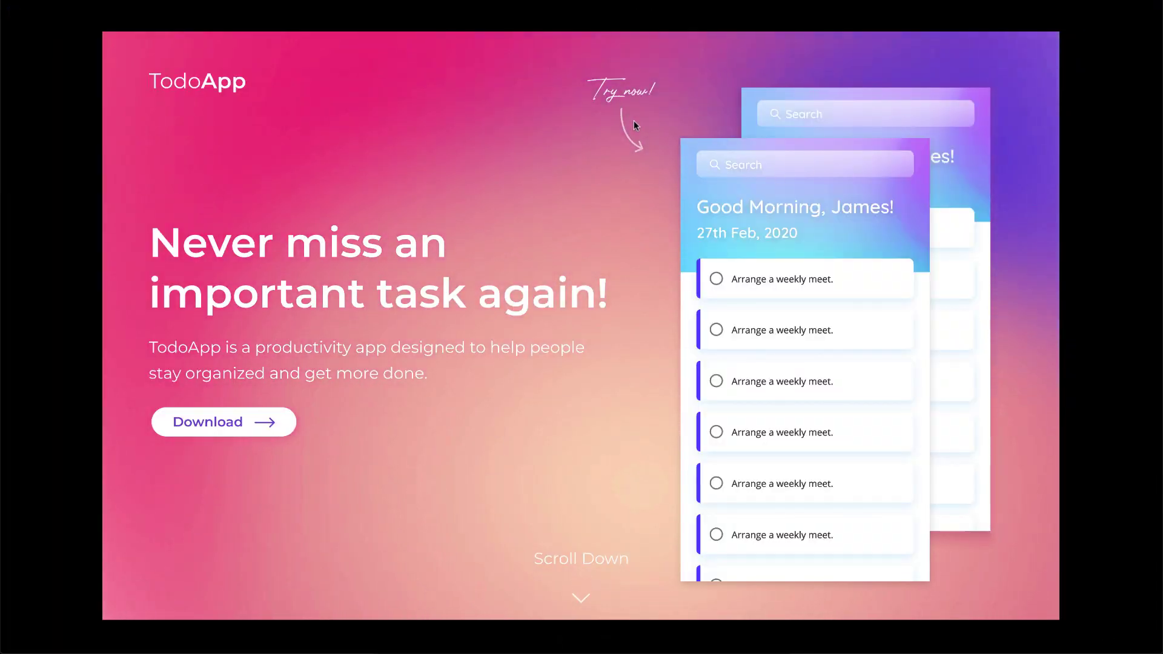
Tick and untick several to-do tasks in the preview, then leave the presentation
left_click(842, 334)
left_click(826, 380)
left_click(805, 431)
left_click(804, 389)
left_click(788, 431)
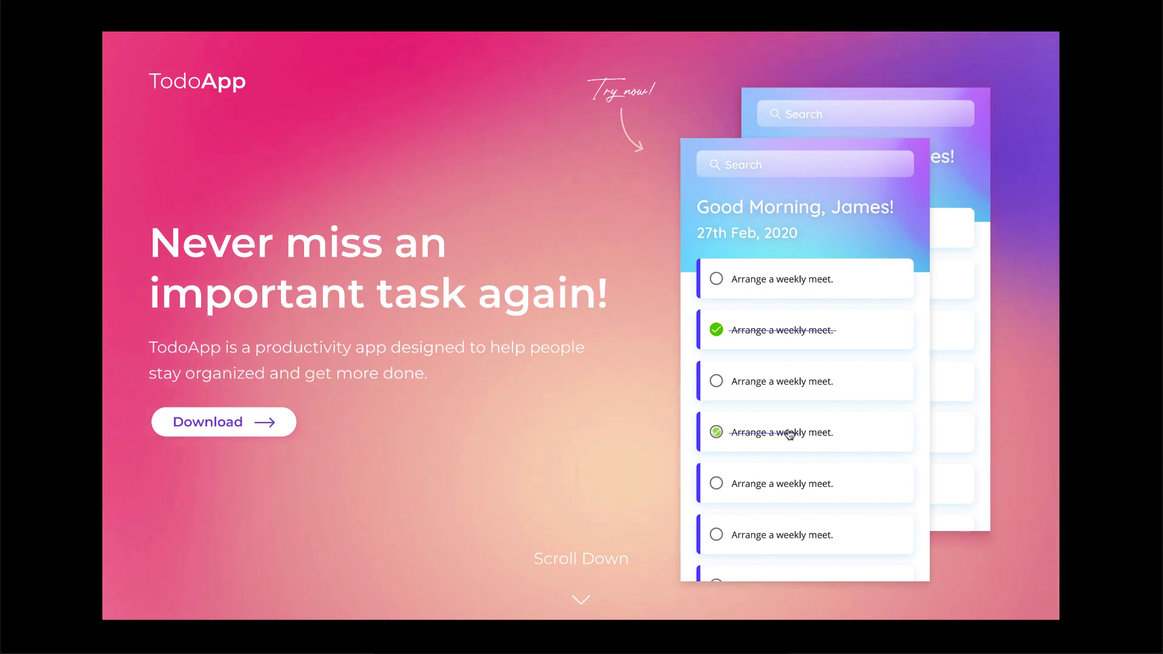
left_click(811, 392)
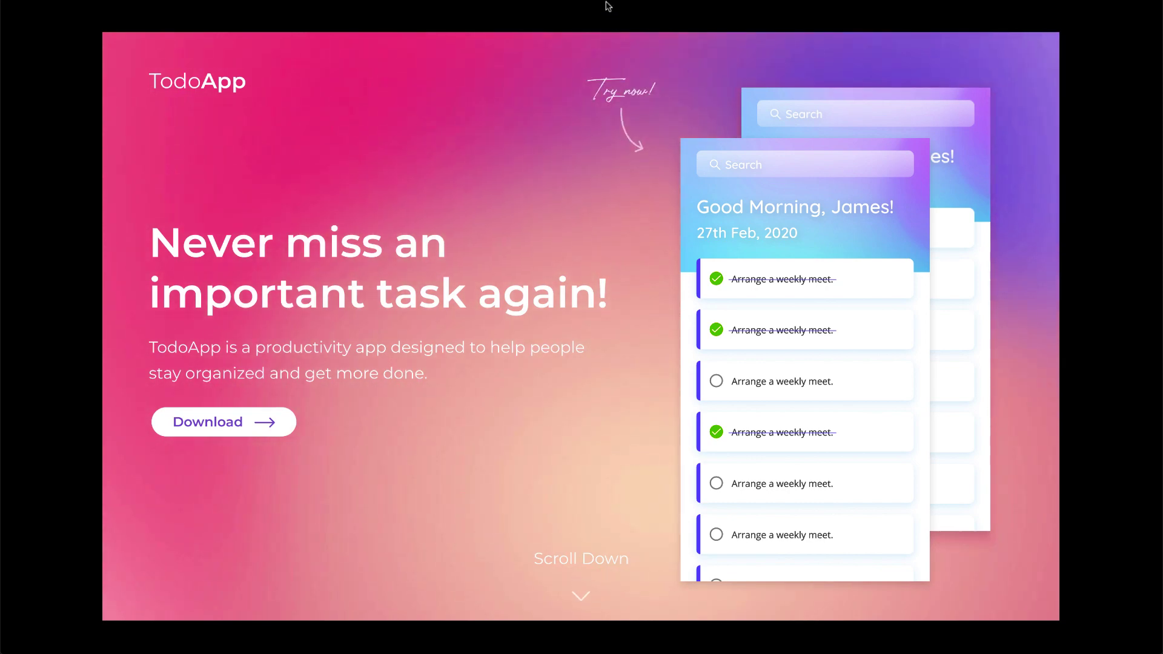
mouse_move(599, 1)
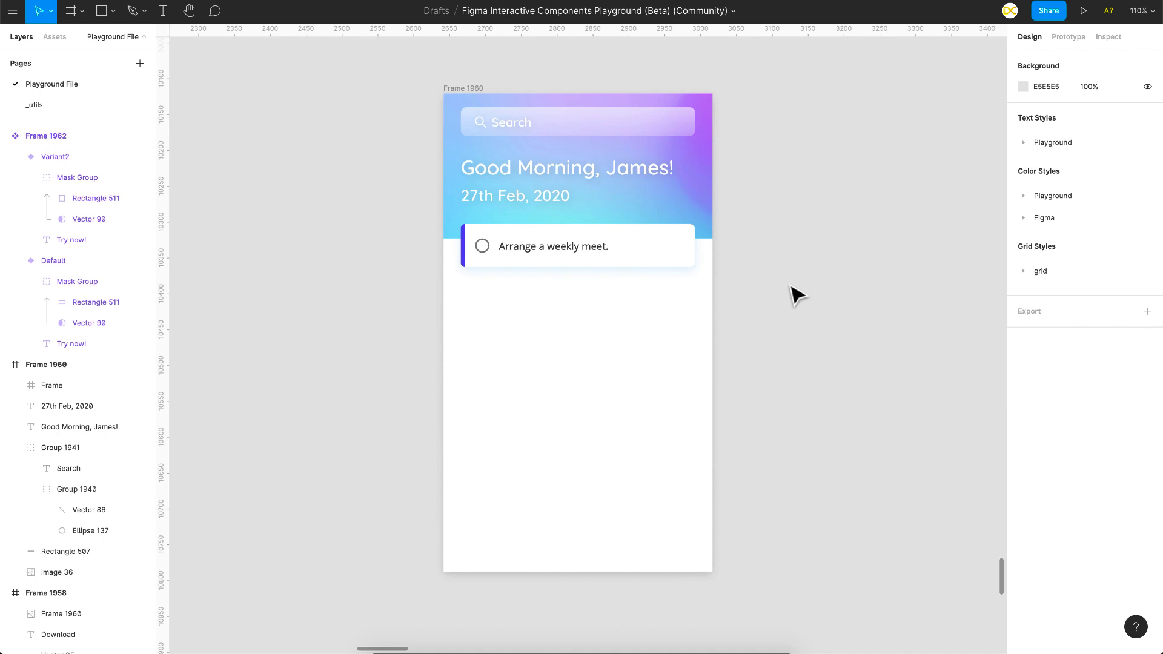
Check Enable interactive components in Prototype settings, then select the 'Arrange a weekly meet.' card
left_click(1066, 42)
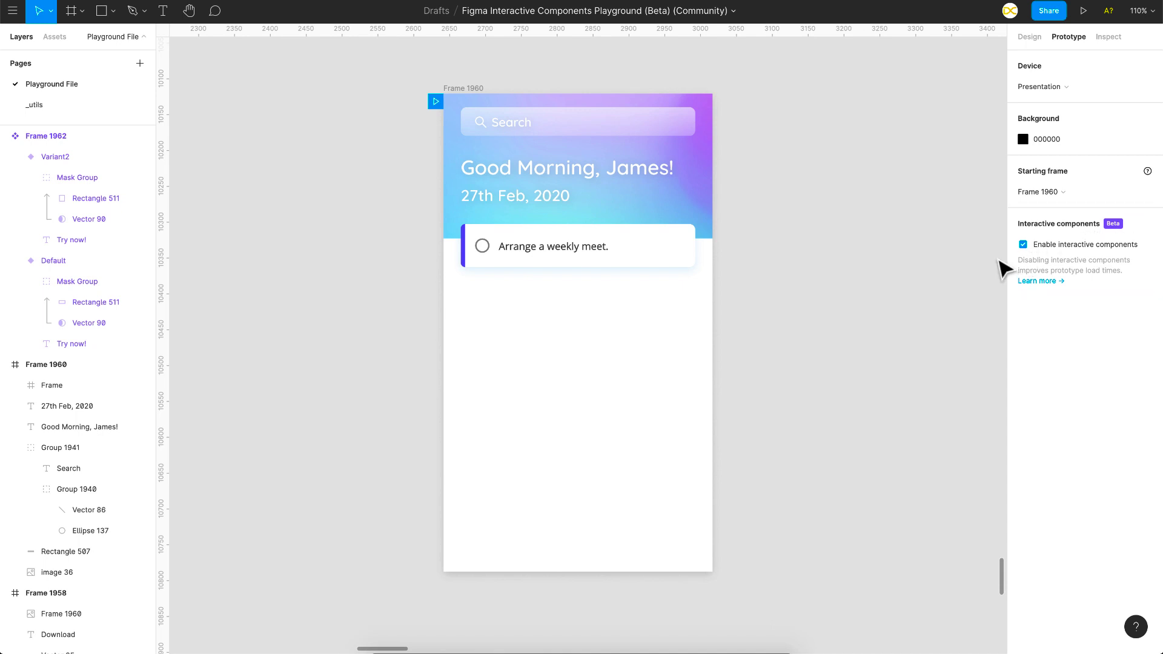
left_click(1027, 37)
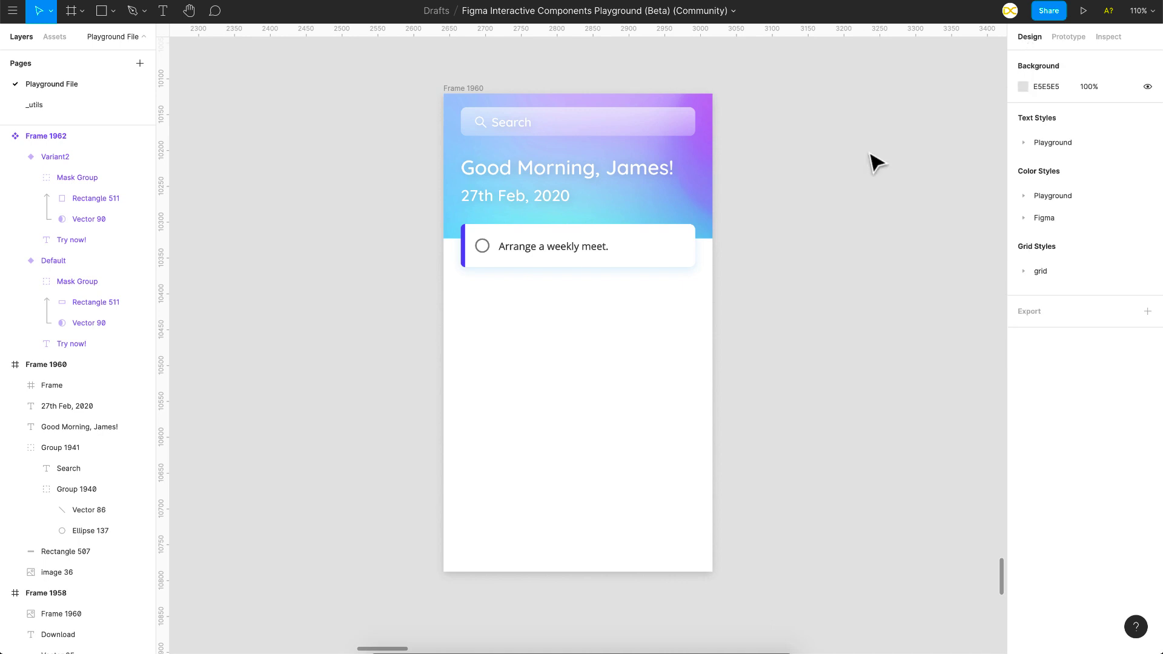
left_click(637, 246)
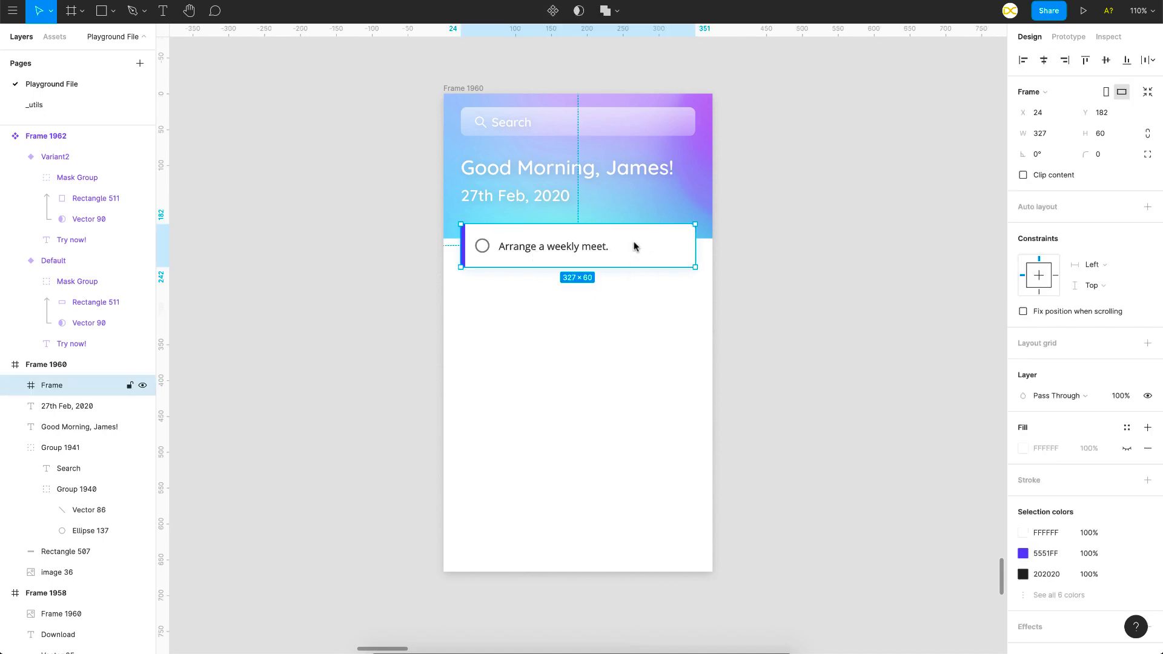
Make the task card a component beside Frame 1960 and add a Variant2 variant
right_click(634, 246)
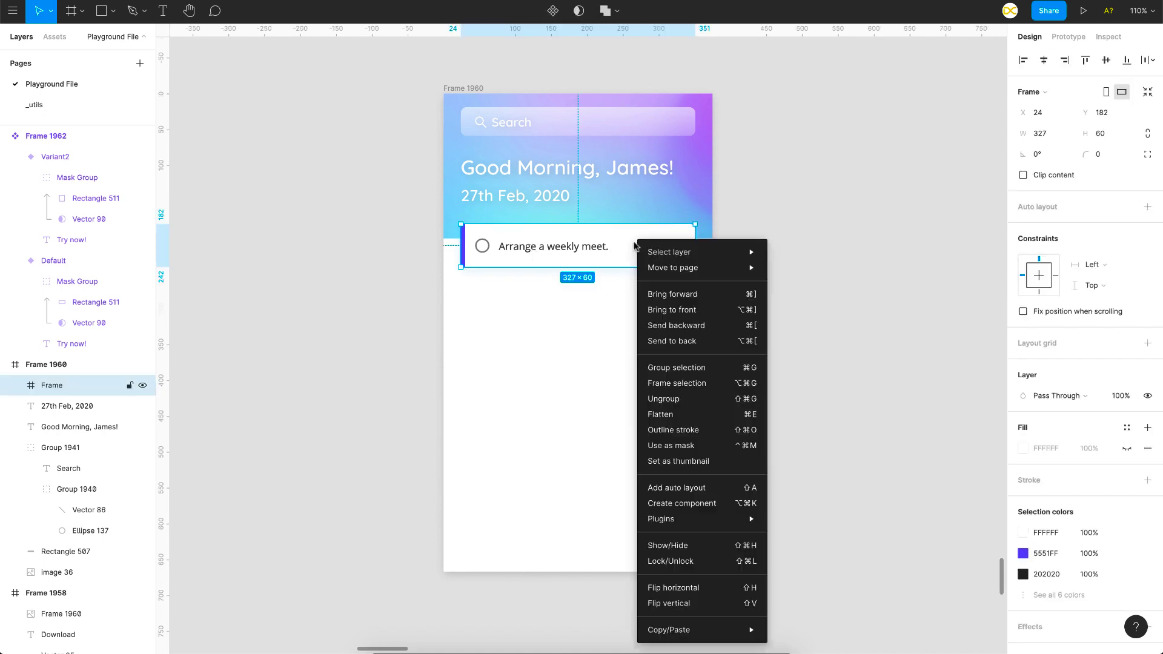
left_click(707, 507)
scroll(575, 388, "right", 3)
left_click_drag(442, 260, 802, 265)
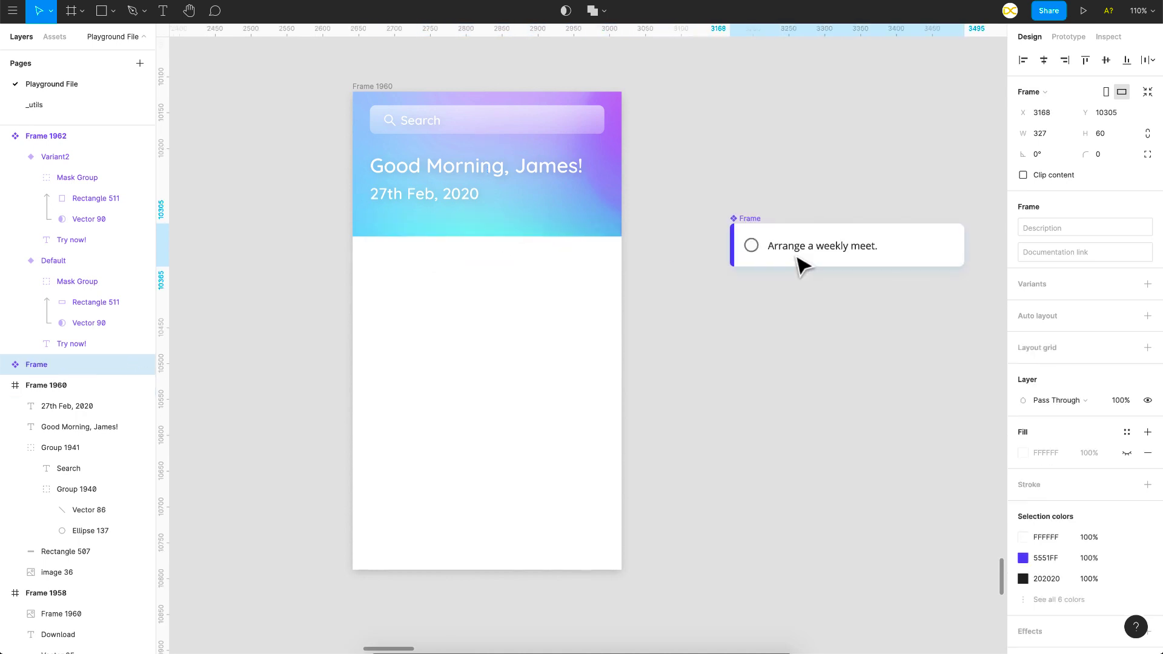
scroll(802, 264, "up", 5)
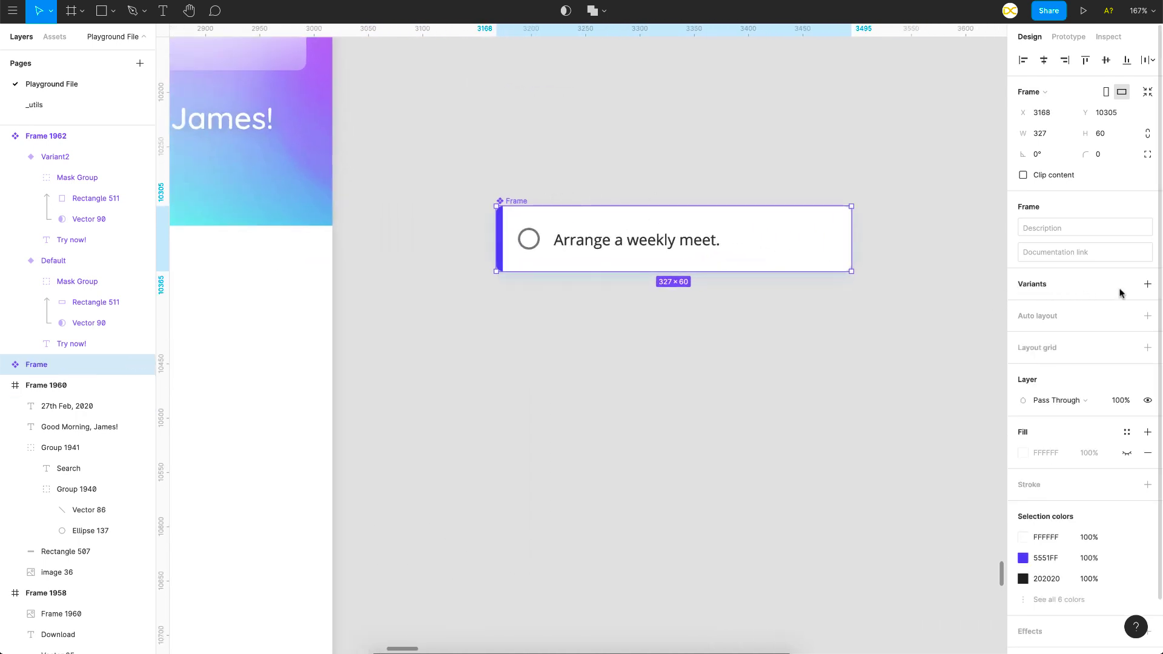
left_click(1148, 284)
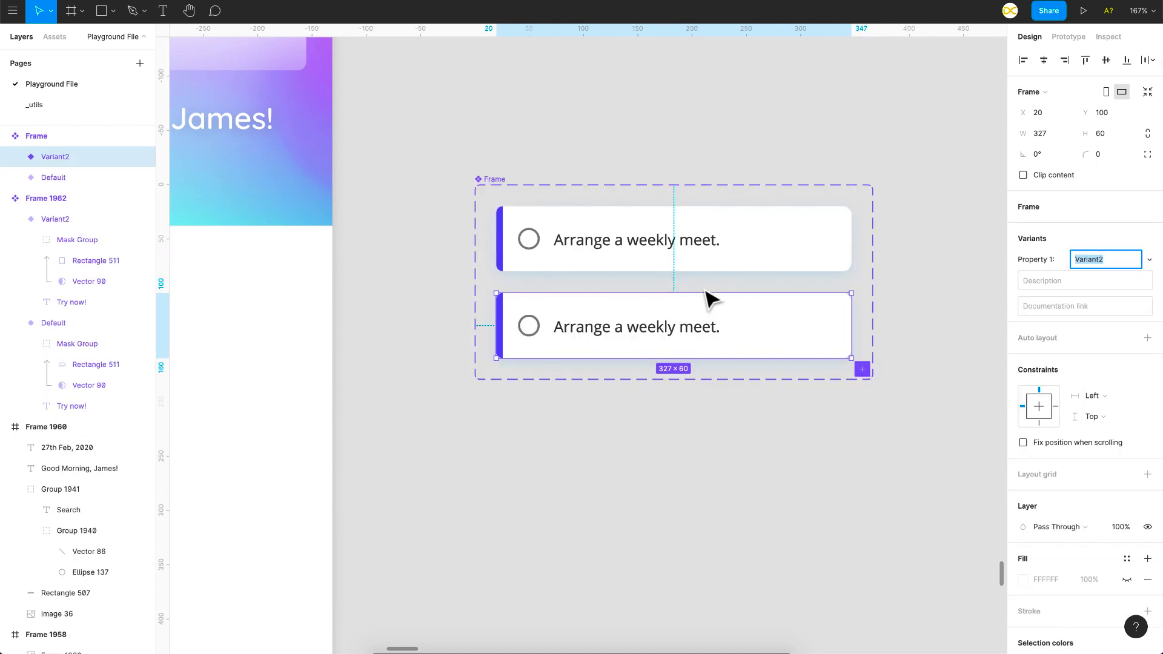
scroll(706, 299, "up", 2)
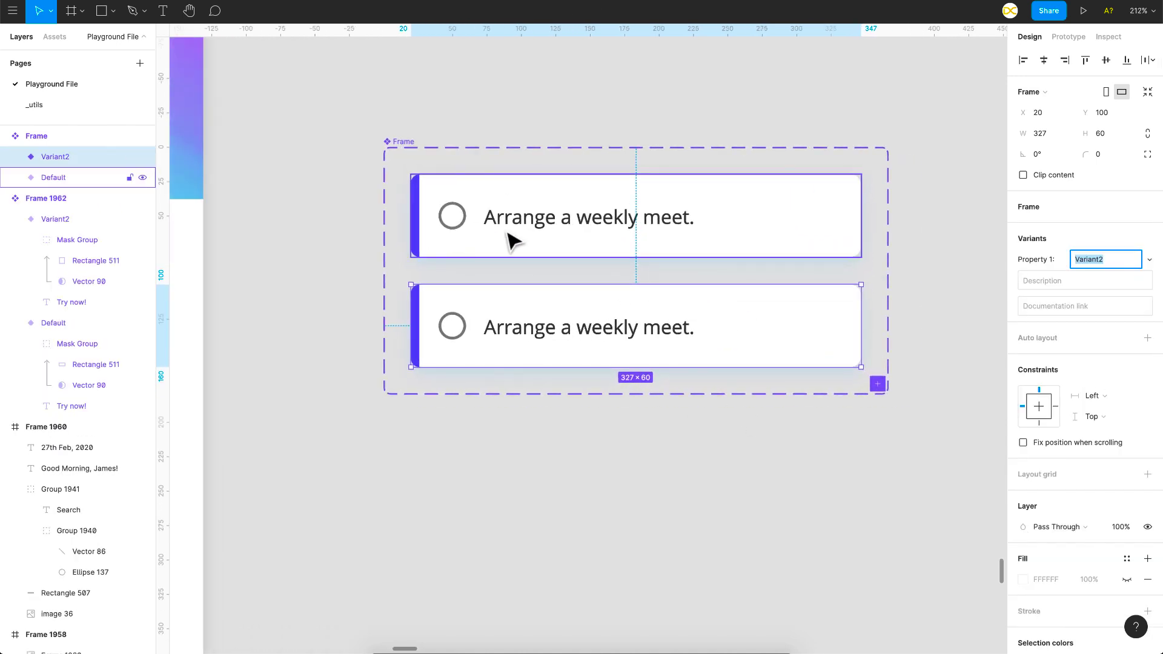
Inspect the Default card's task text and strike line layers
scroll(514, 218, "up", 2)
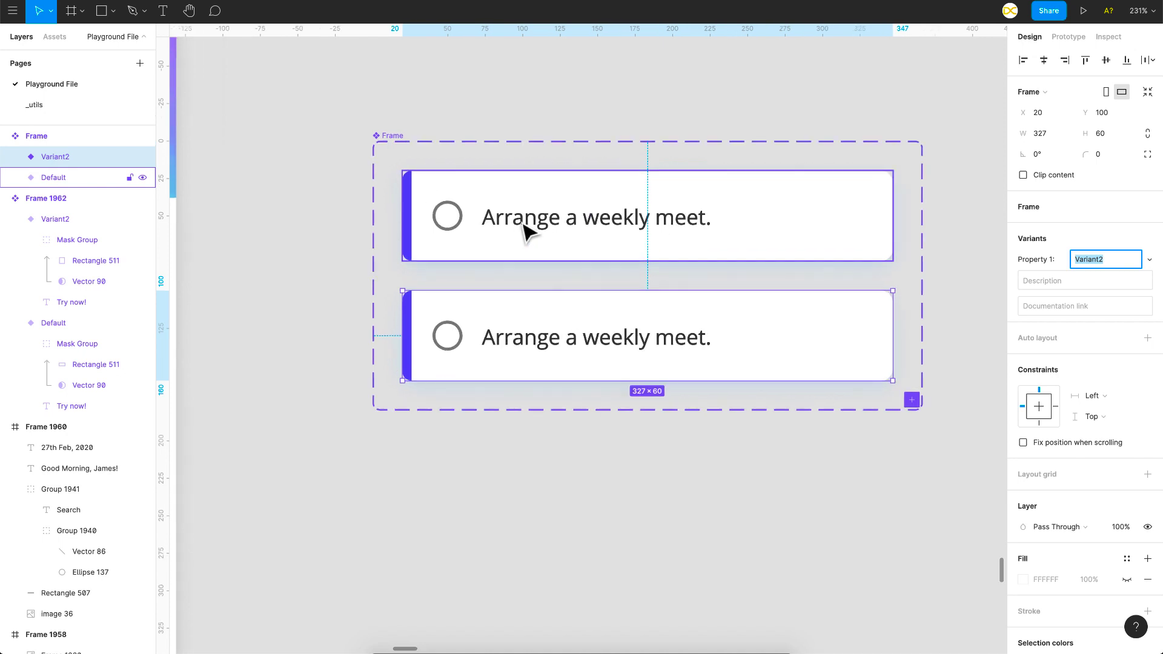
left_click(527, 229)
left_click(501, 227)
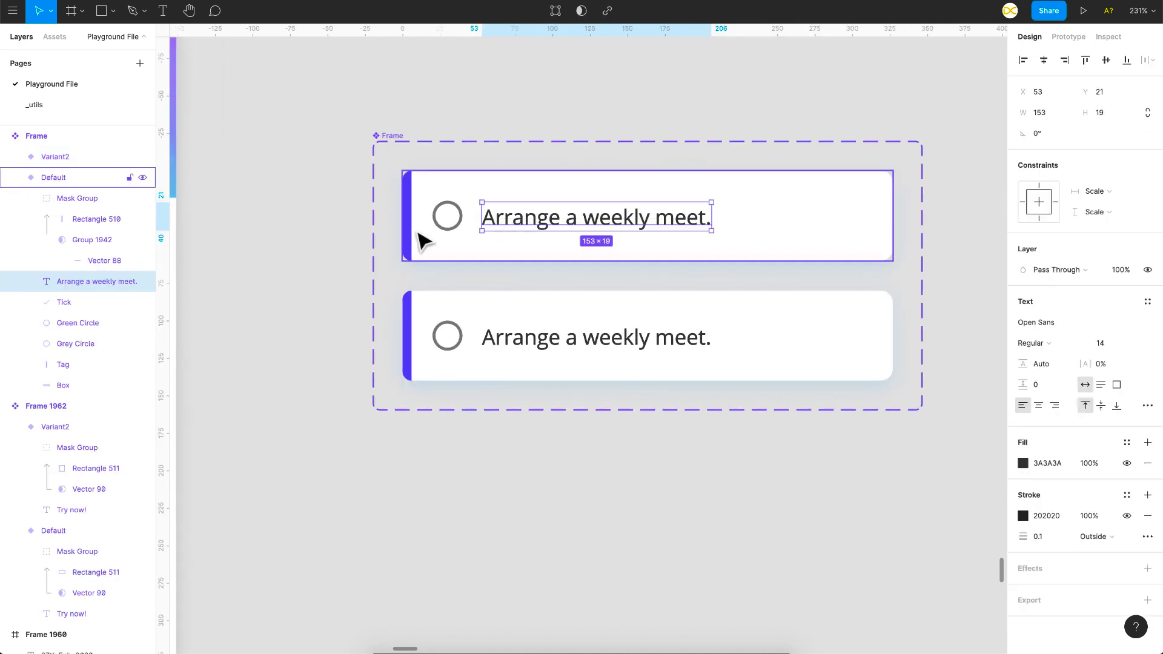
left_click(495, 221)
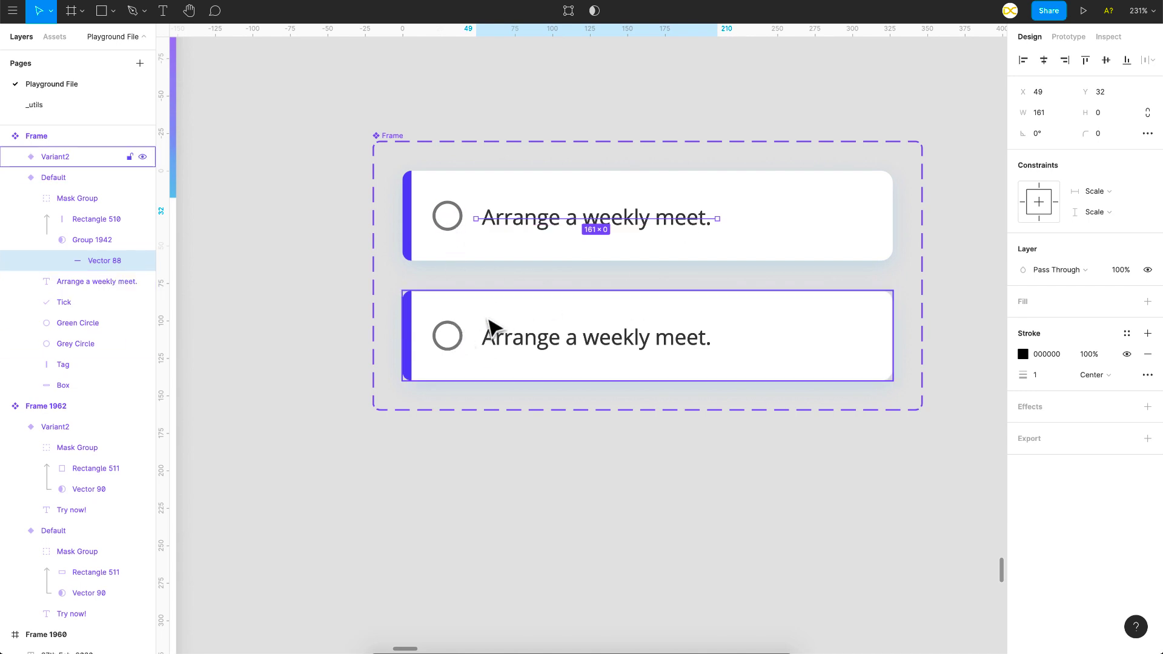
scroll(492, 327, "up", 2)
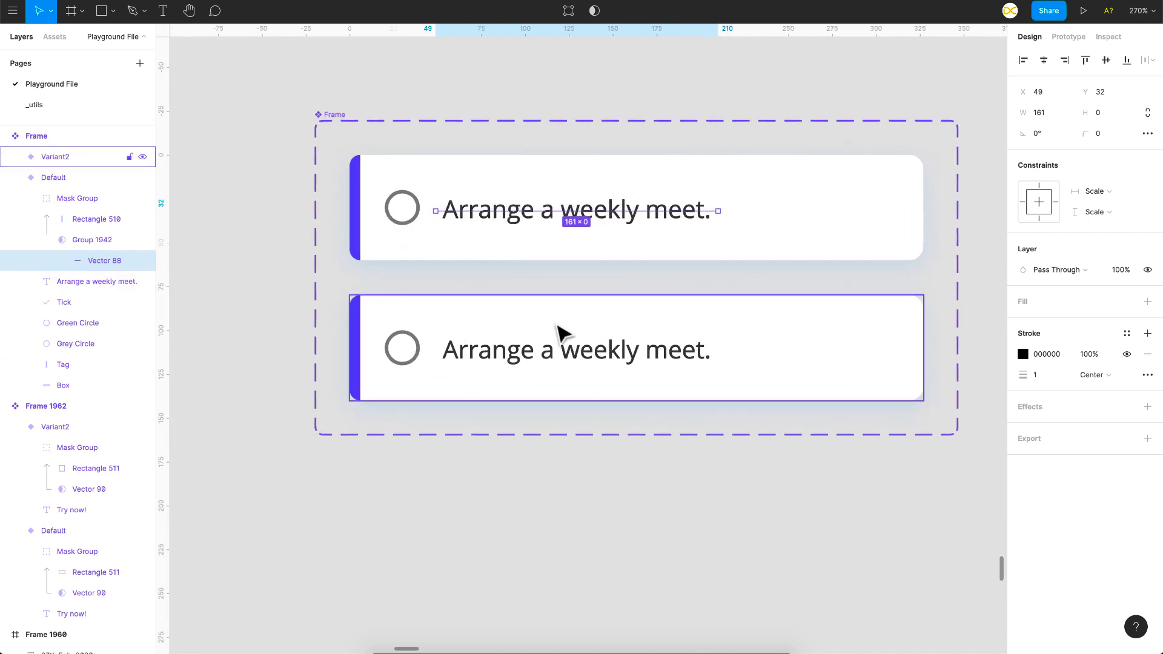
Resize Variant2's Green Circle to 20 and place it over the grey circle
left_click(410, 362)
left_click(91, 302)
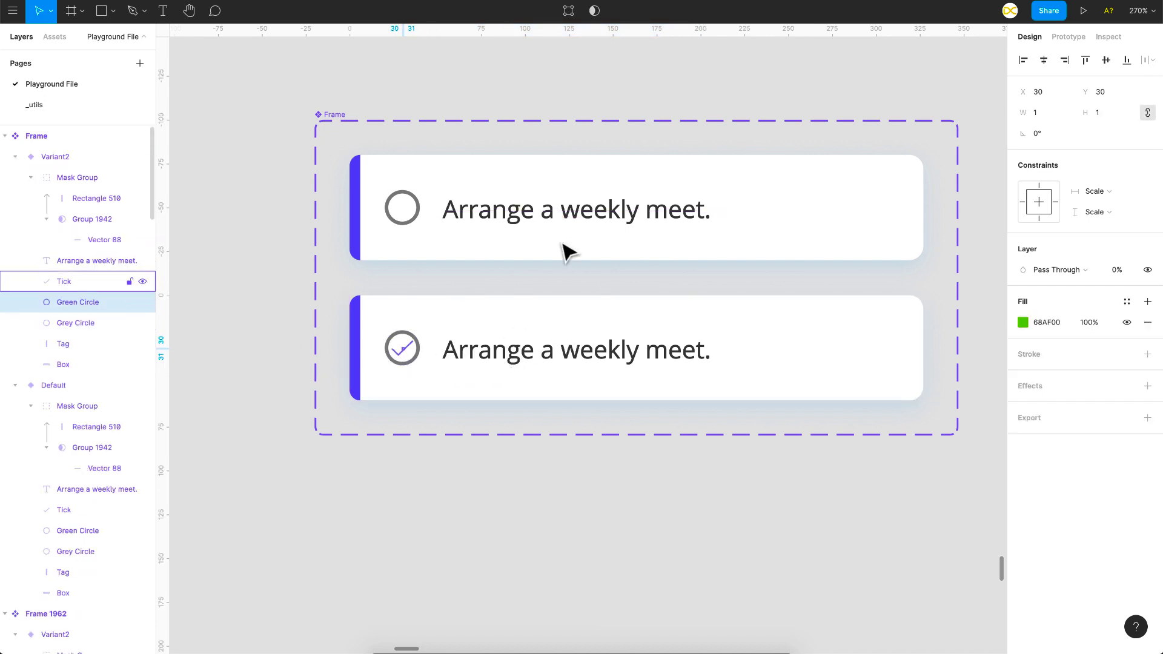
left_click(1037, 113)
type("20")
key("Return")
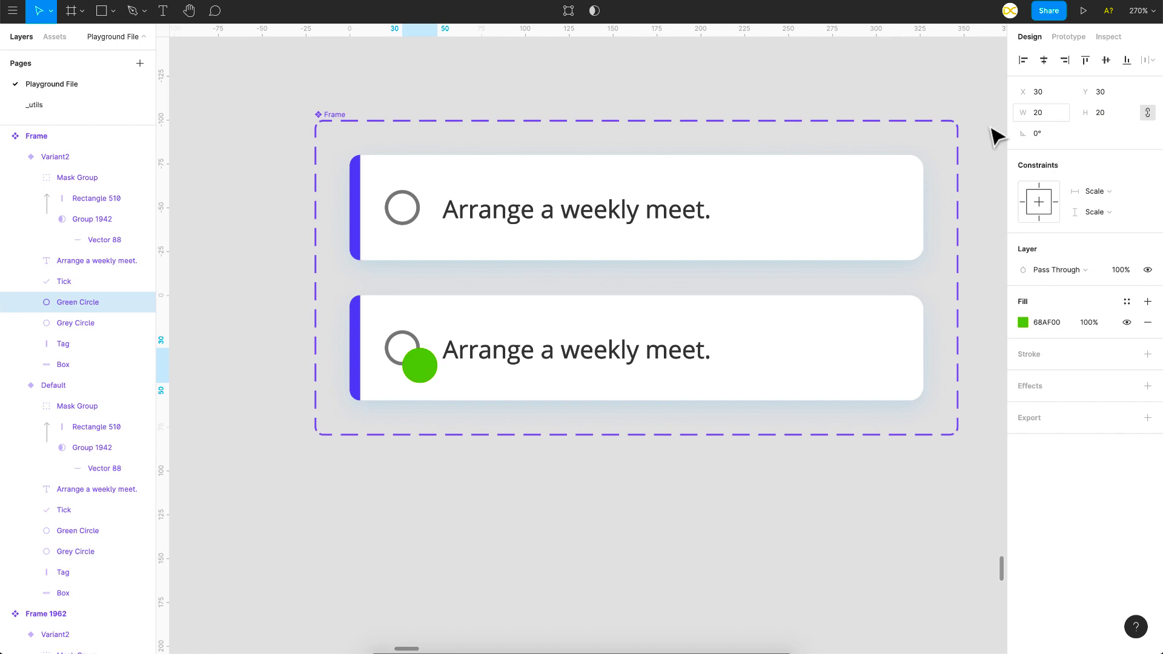
scroll(442, 384, "up", 3)
left_click_drag(435, 377, 407, 342)
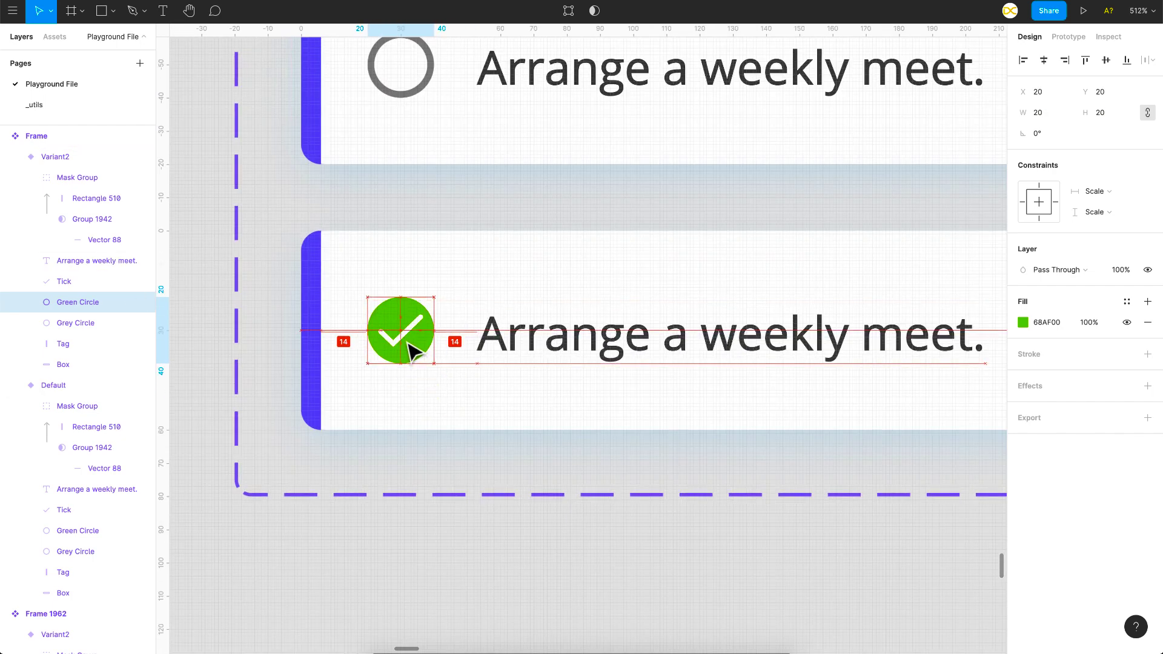
Stretch Rectangle 510 across Variant2's task text as a strike-through bar
left_click(460, 352)
scroll(461, 357, "right", 3)
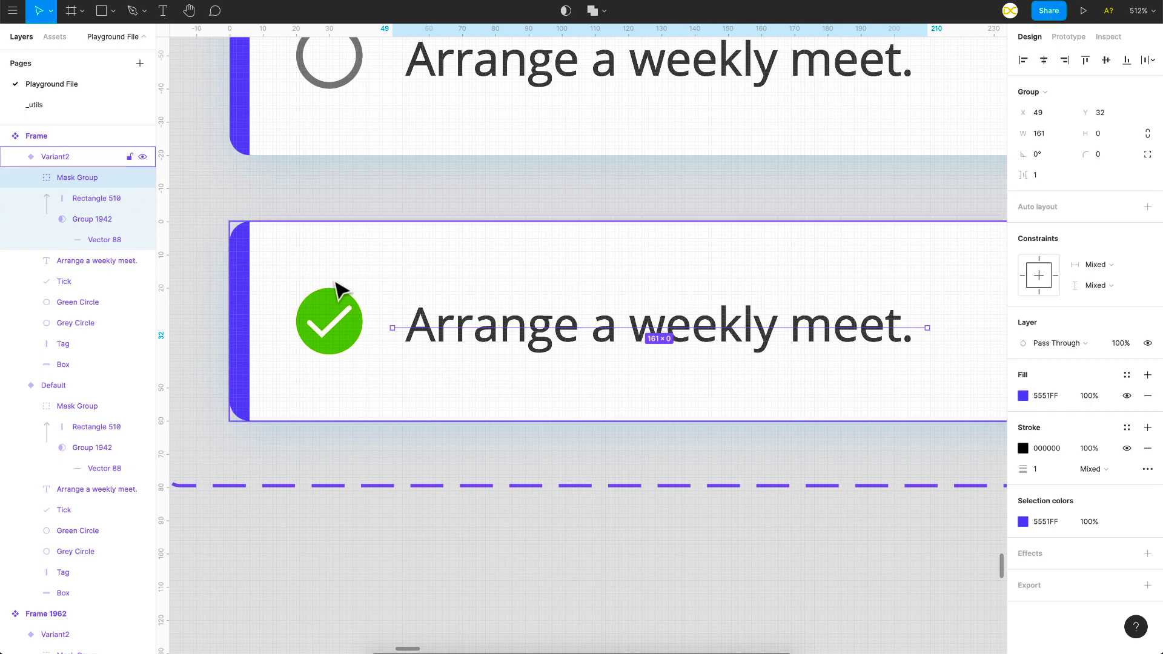
left_click(99, 199)
left_click_drag(389, 341, 946, 328)
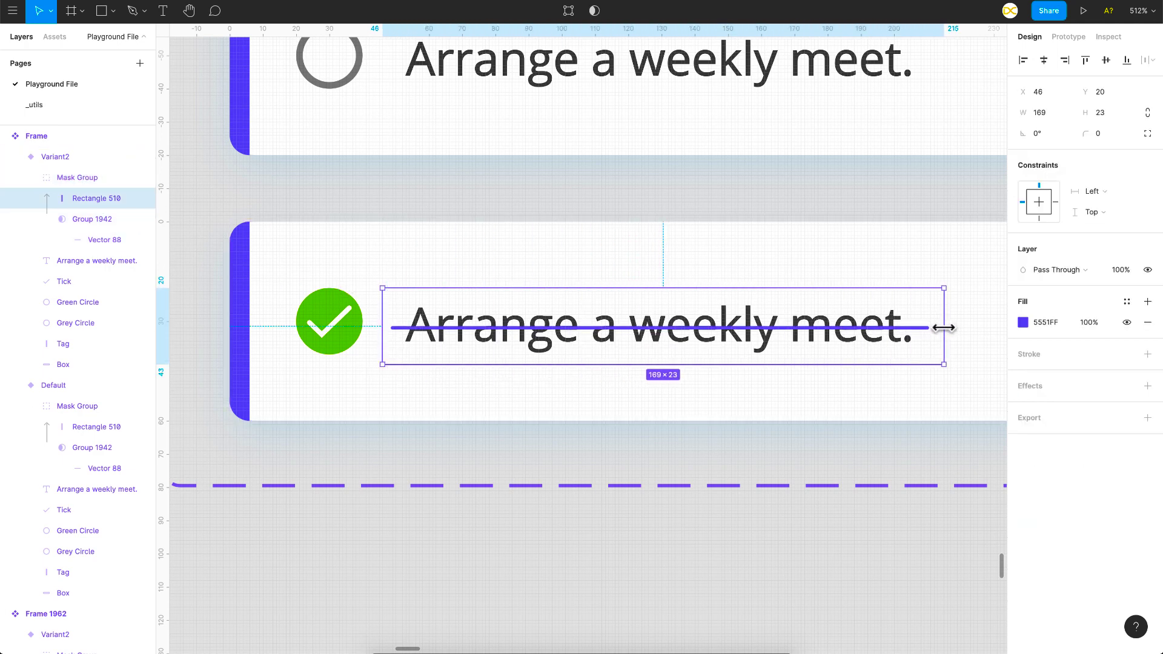
left_click(693, 574)
scroll(693, 574, "down", 3)
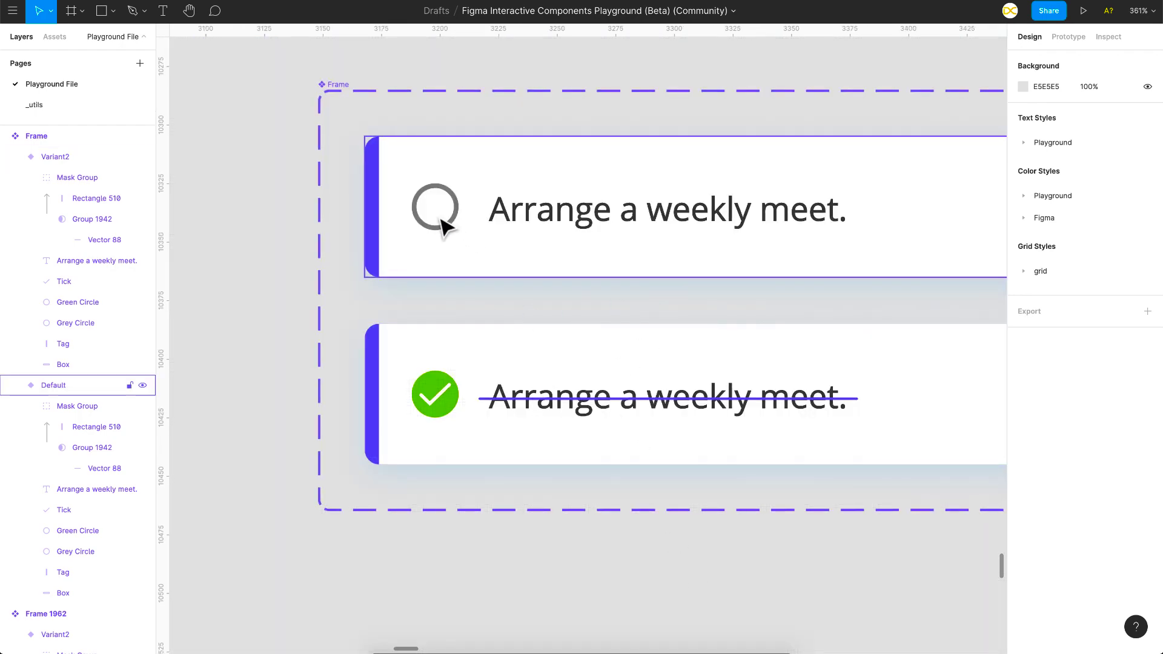
scroll(534, 252, "down", 3)
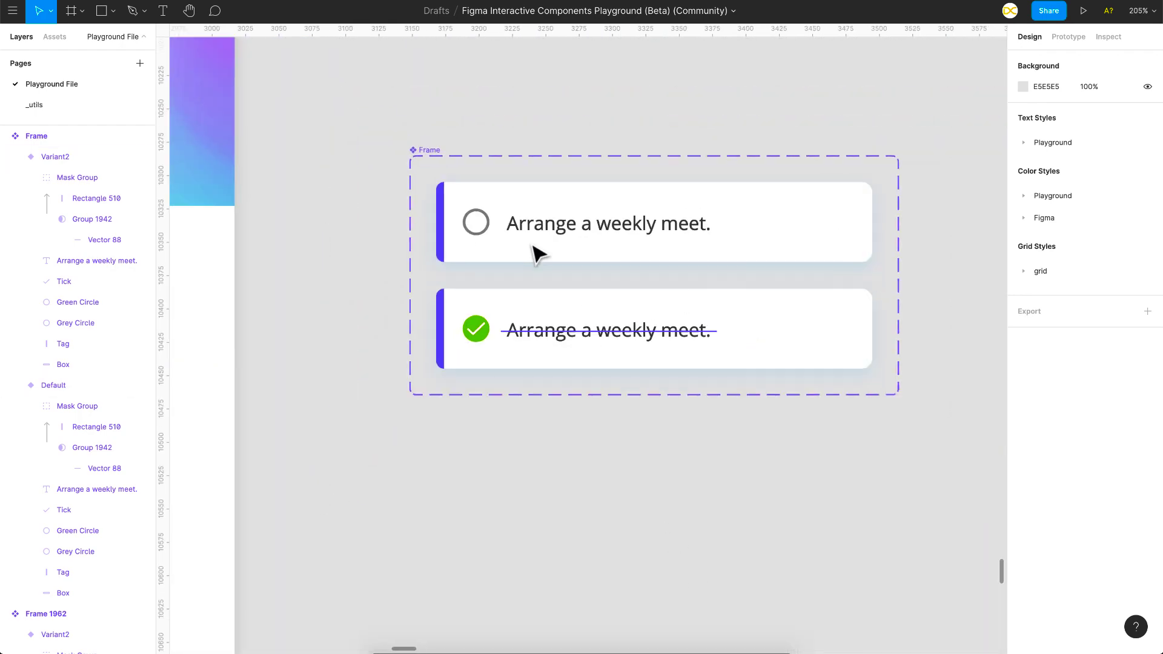
Link the Default card to Variant2 on click with a Change to action
left_click(784, 252)
left_click(1069, 38)
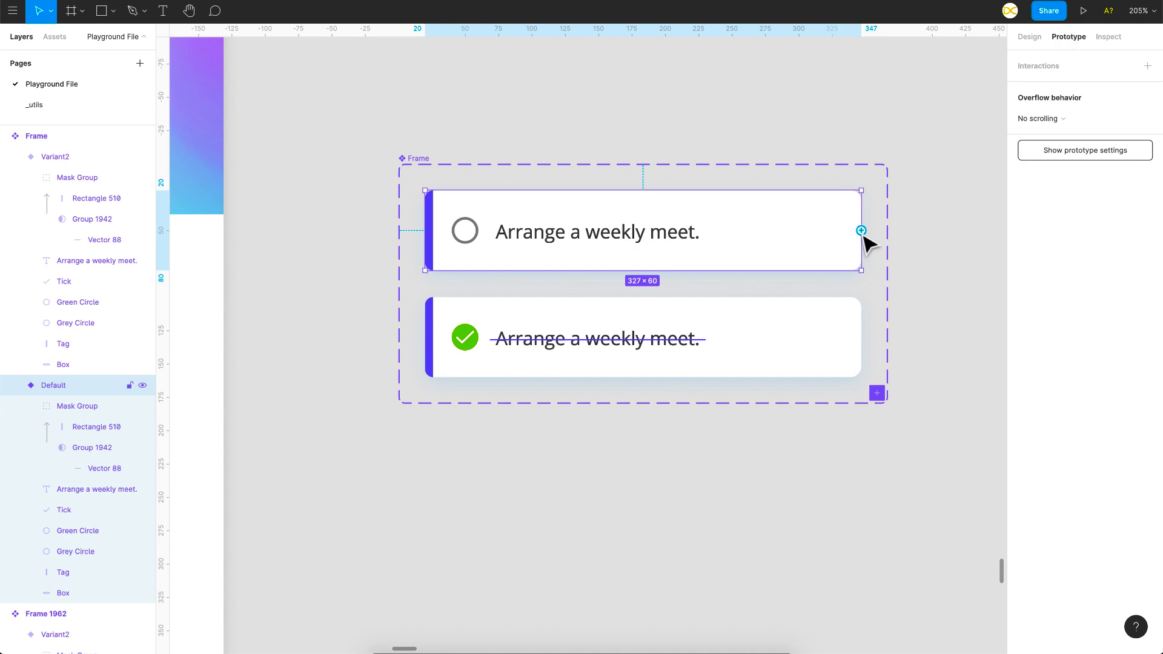
left_click_drag(861, 230, 857, 351)
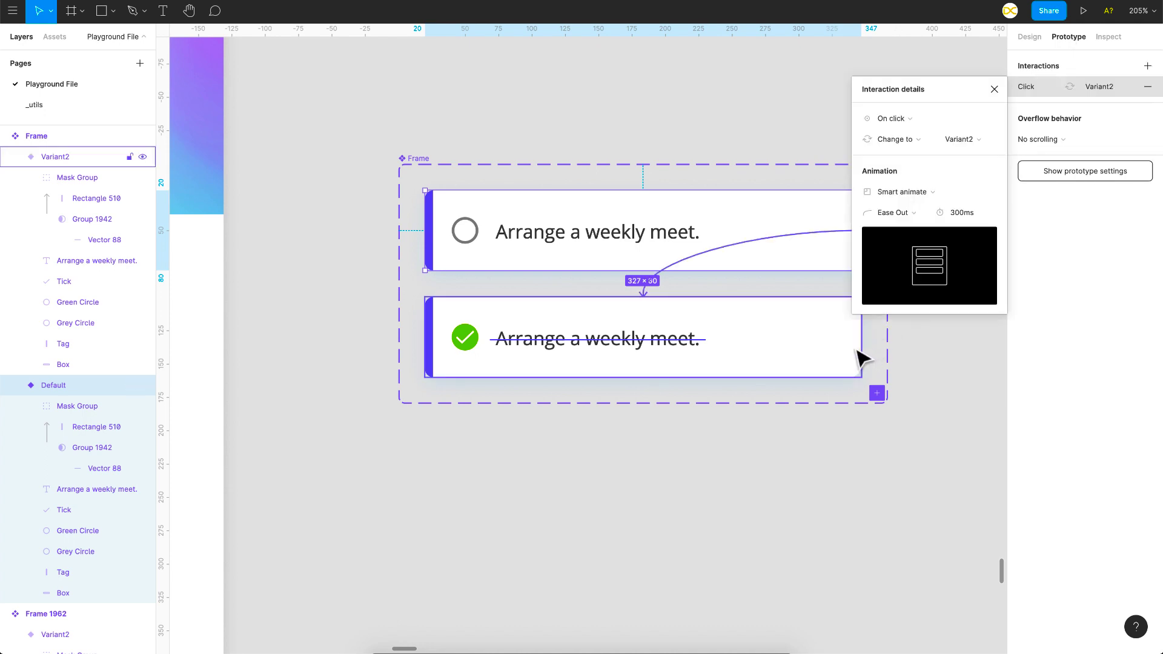
left_click(903, 146)
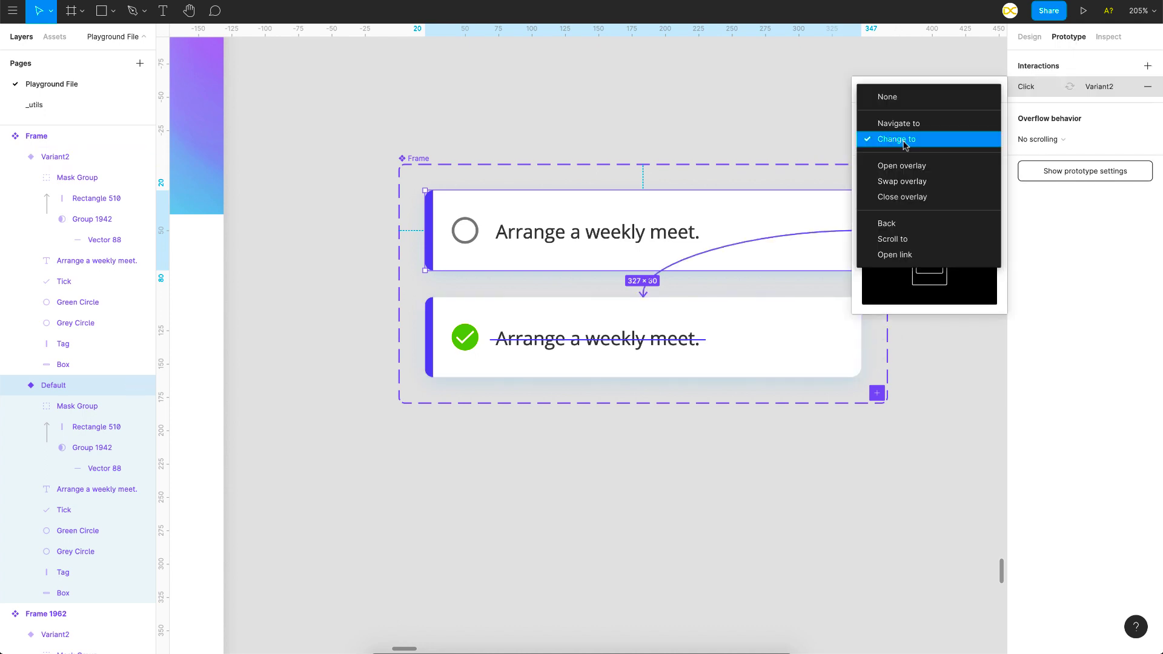
left_click(901, 140)
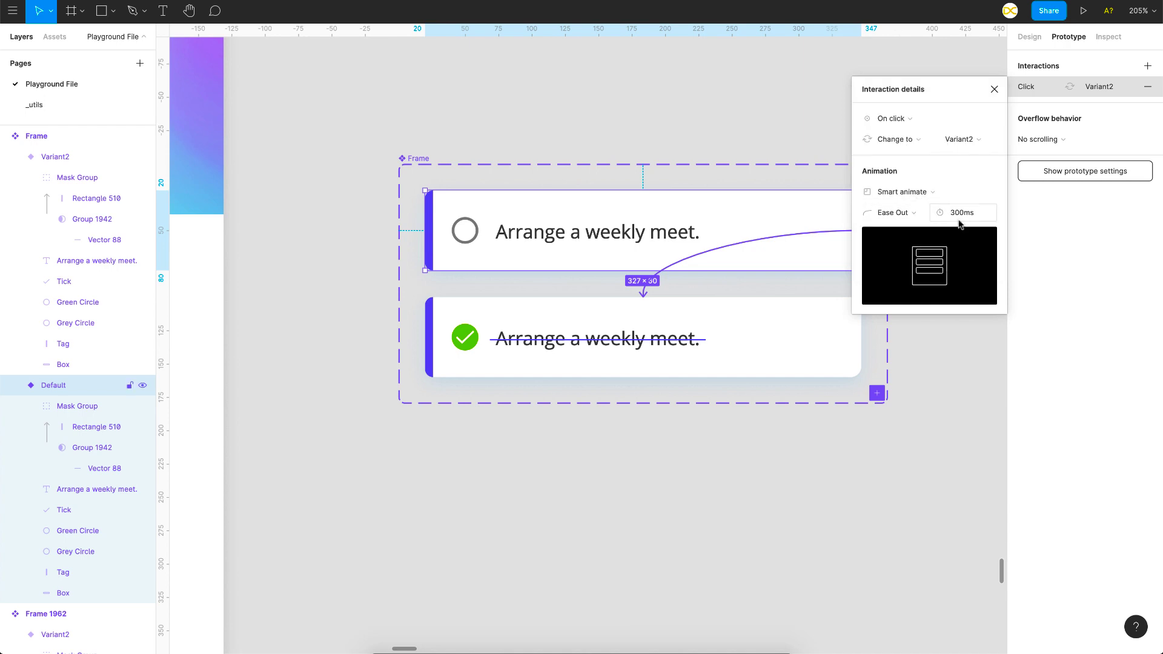
Link the checked Variant2 card back to Default on click
scroll(851, 327, "right", 2)
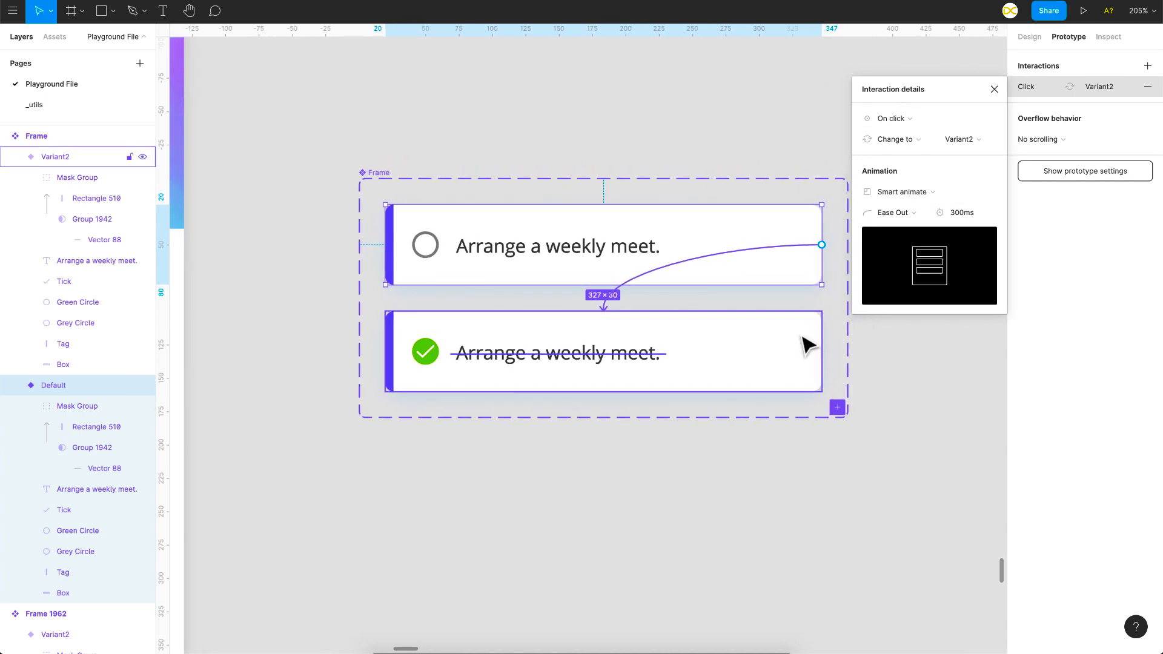
left_click(817, 354)
left_click_drag(821, 351, 799, 249)
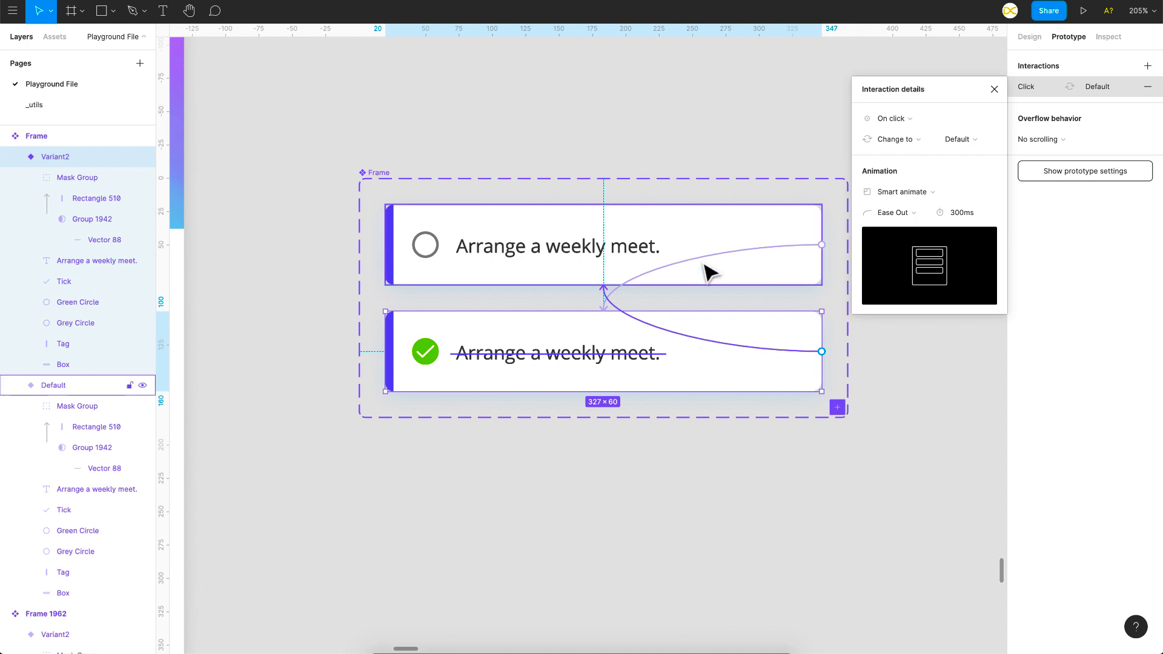
left_click(994, 90)
scroll(739, 181, "down", 5)
Place an unchecked card in Frame 1960, nudge it up 10, and stack Ctrl+D copies
left_click(766, 248)
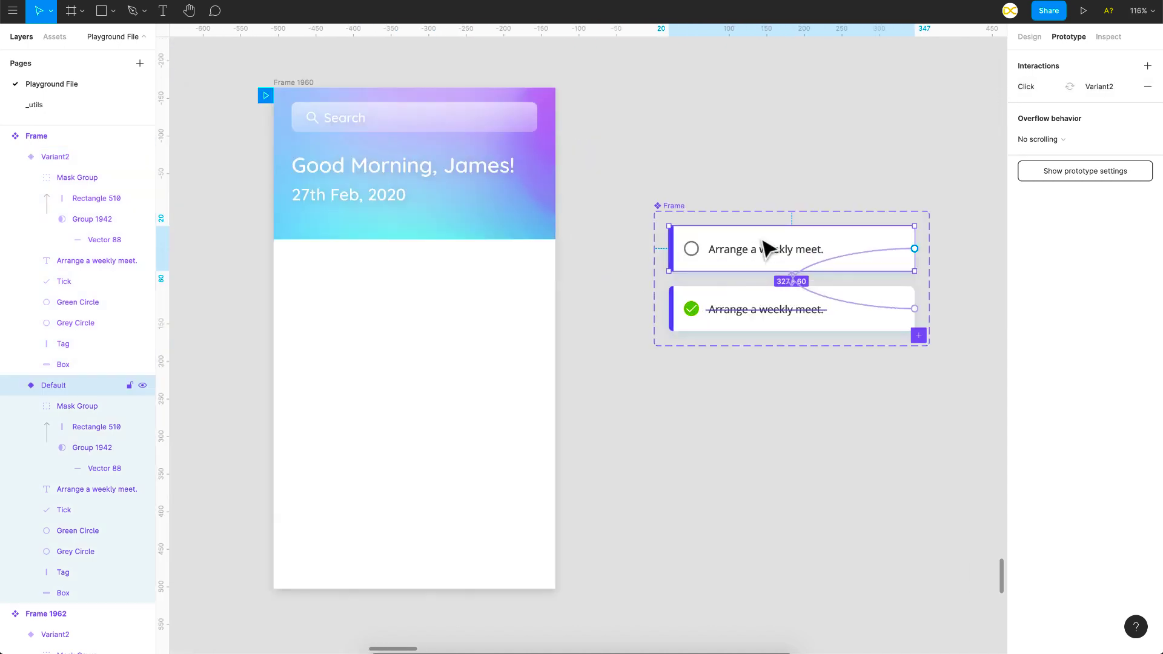
left_click_drag(775, 247, 395, 245)
scroll(394, 246, "up", 3)
key("shift+Up")
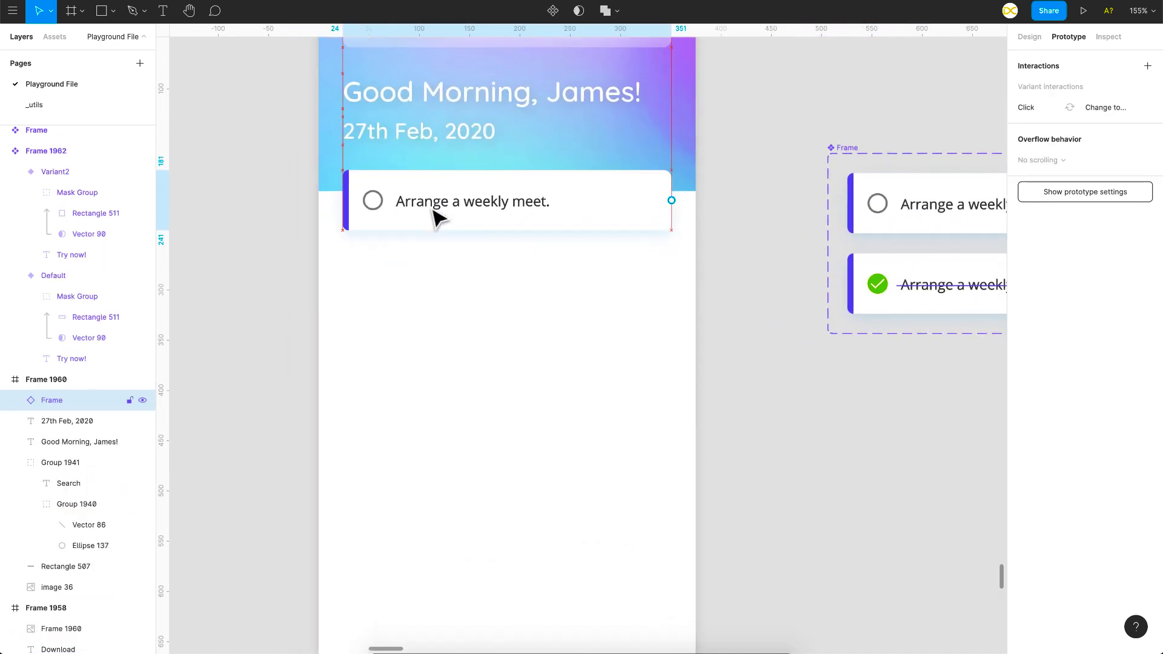
key("ctrl+d")
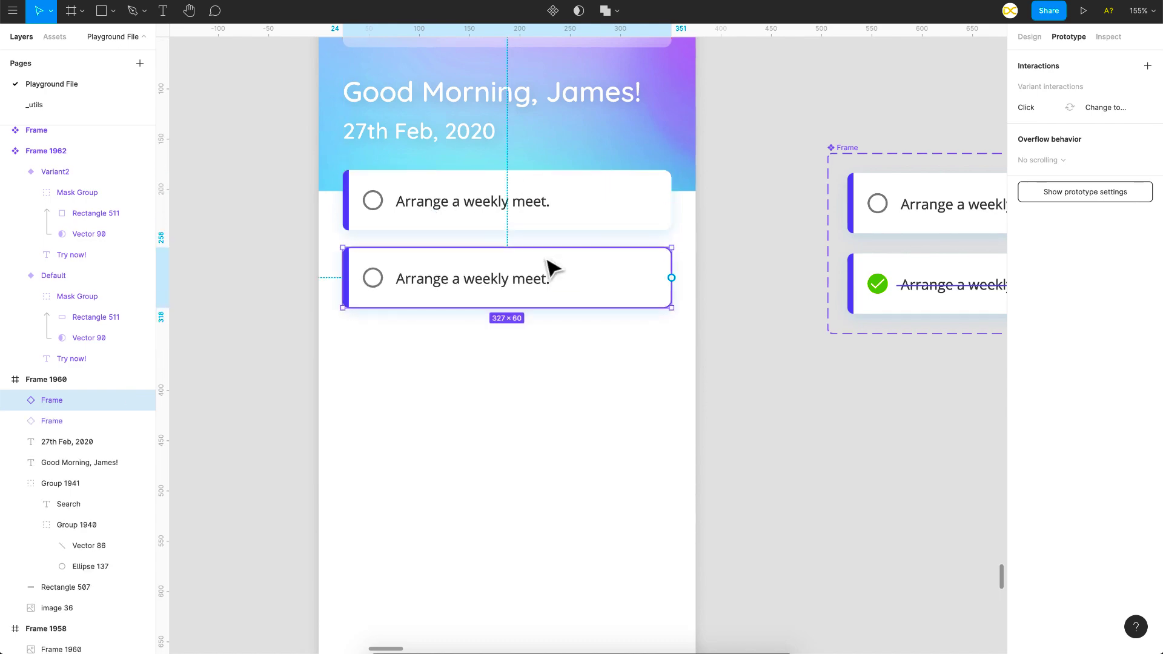
key("ctrl+d")
key("ctrl+d")
key("ctrl+d")
key("ctrl+d")
key("ctrl+d")
scroll(657, 389, "down", 5)
left_click(656, 389)
left_click(427, 133)
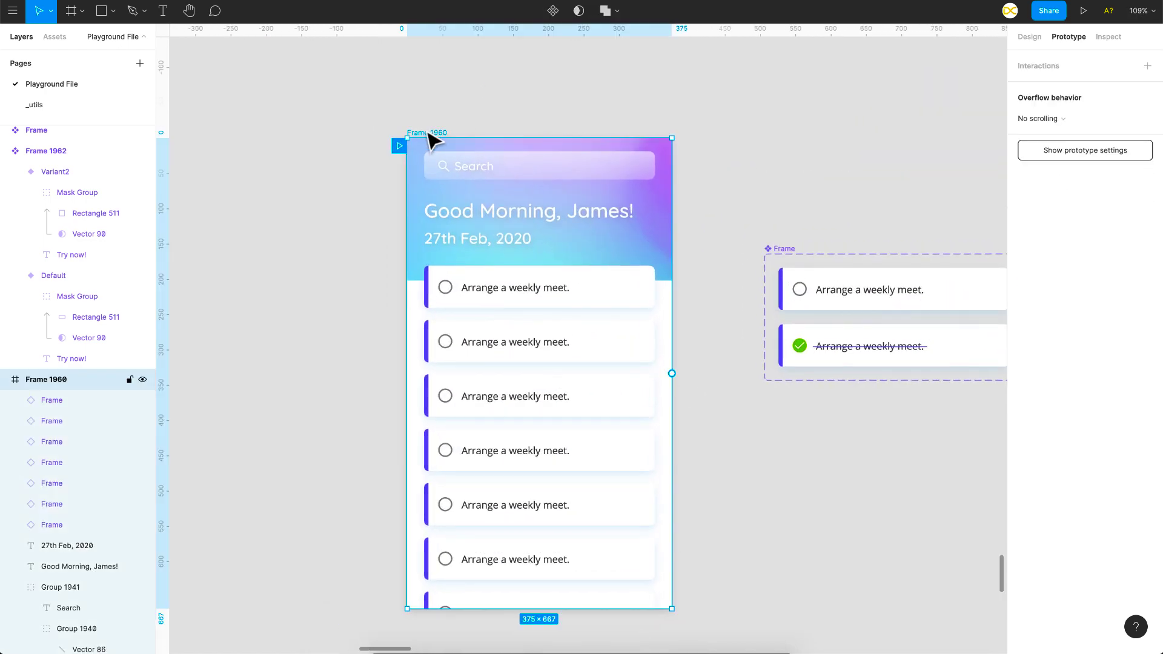
left_click(1083, 10)
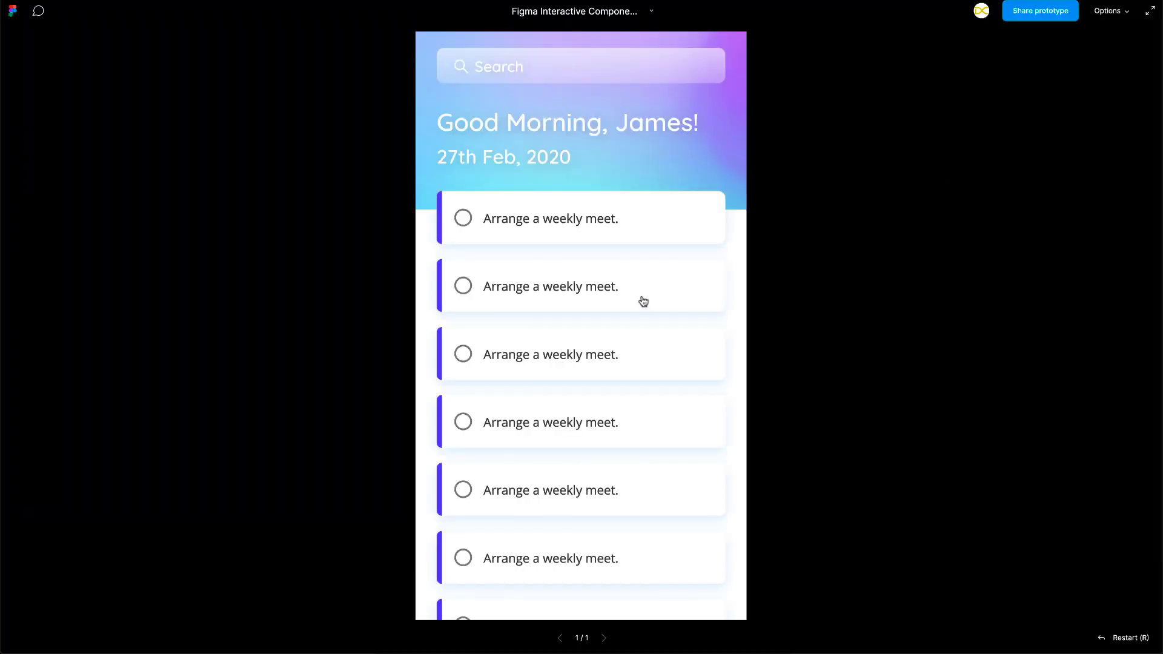
left_click(617, 290)
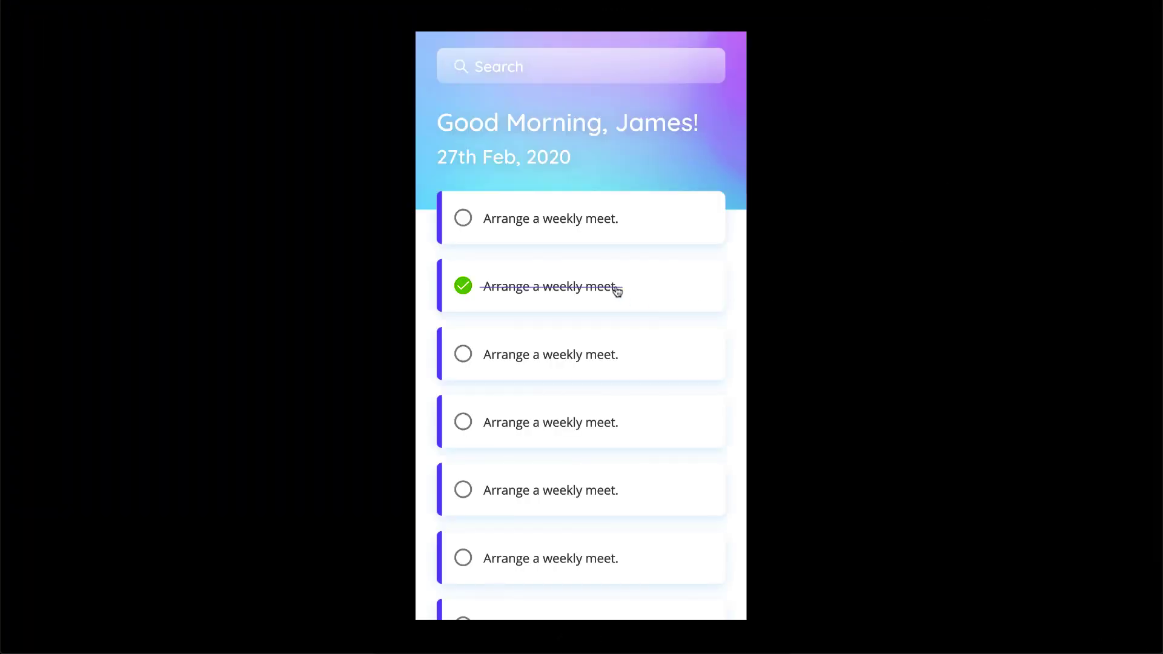
left_click(629, 231)
left_click(629, 232)
left_click(630, 232)
left_click(630, 232)
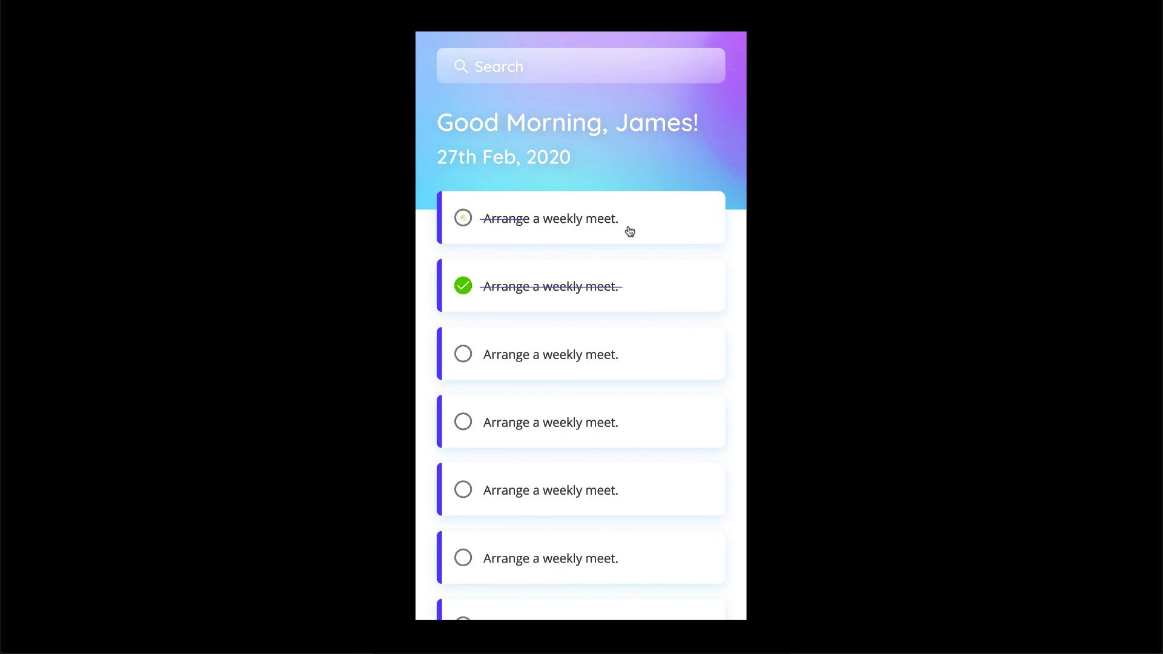
left_click(499, 368)
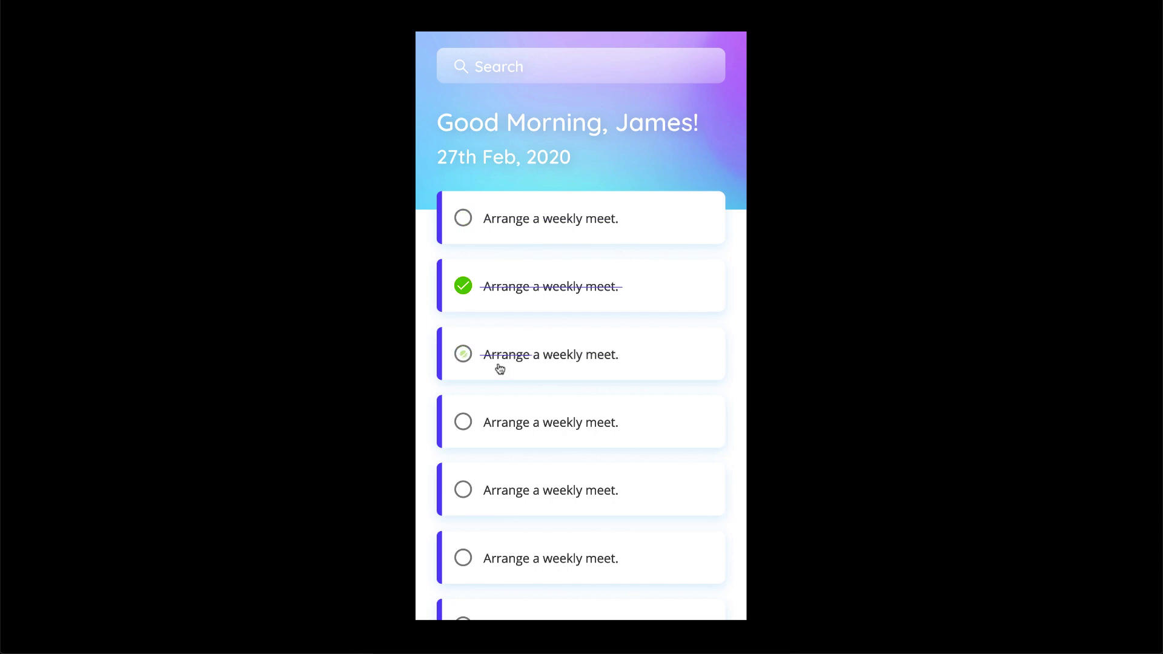
left_click(464, 428)
left_click(463, 490)
left_click(463, 558)
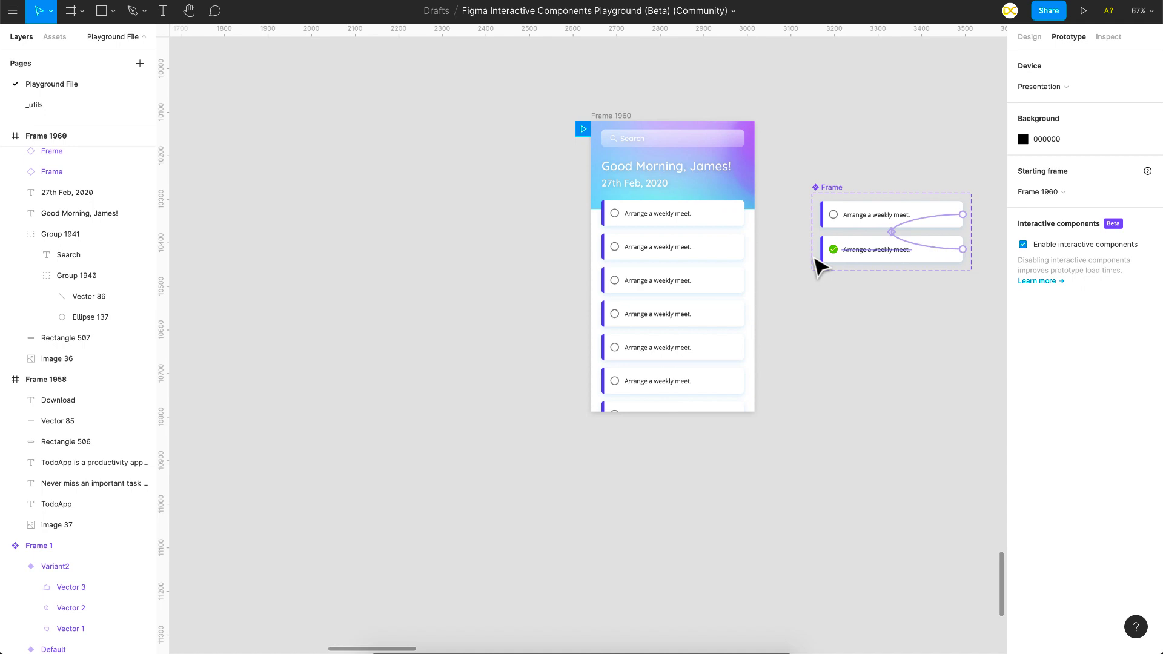
Nest the Frame 1960 phone screen inside Frame 1958, over the hero's right side
scroll(821, 267, "down", 5)
scroll(815, 265, "left", 5)
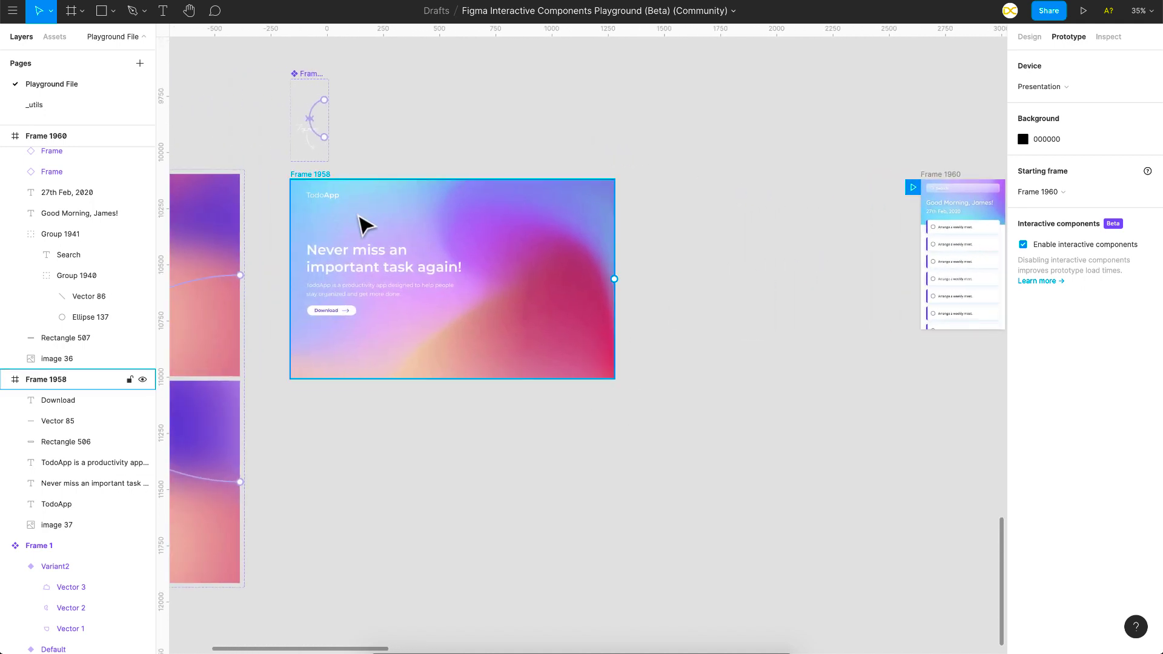
scroll(421, 290, "up", 3)
scroll(422, 290, "down", 3)
scroll(422, 290, "right", 2)
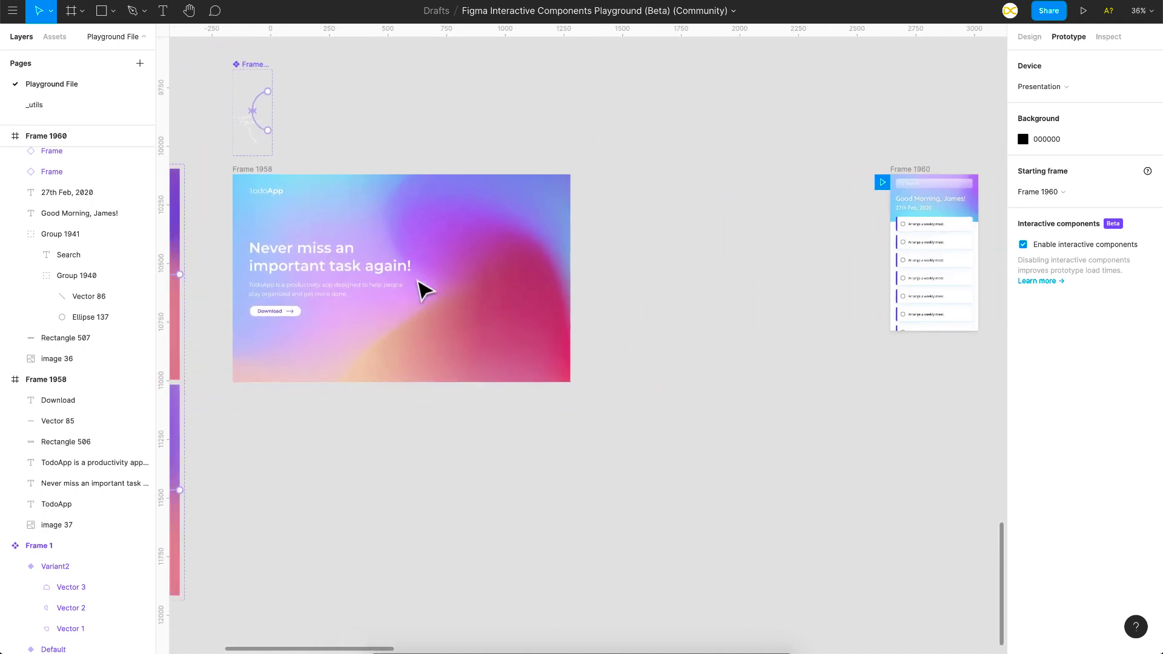
scroll(422, 291, "right", 3)
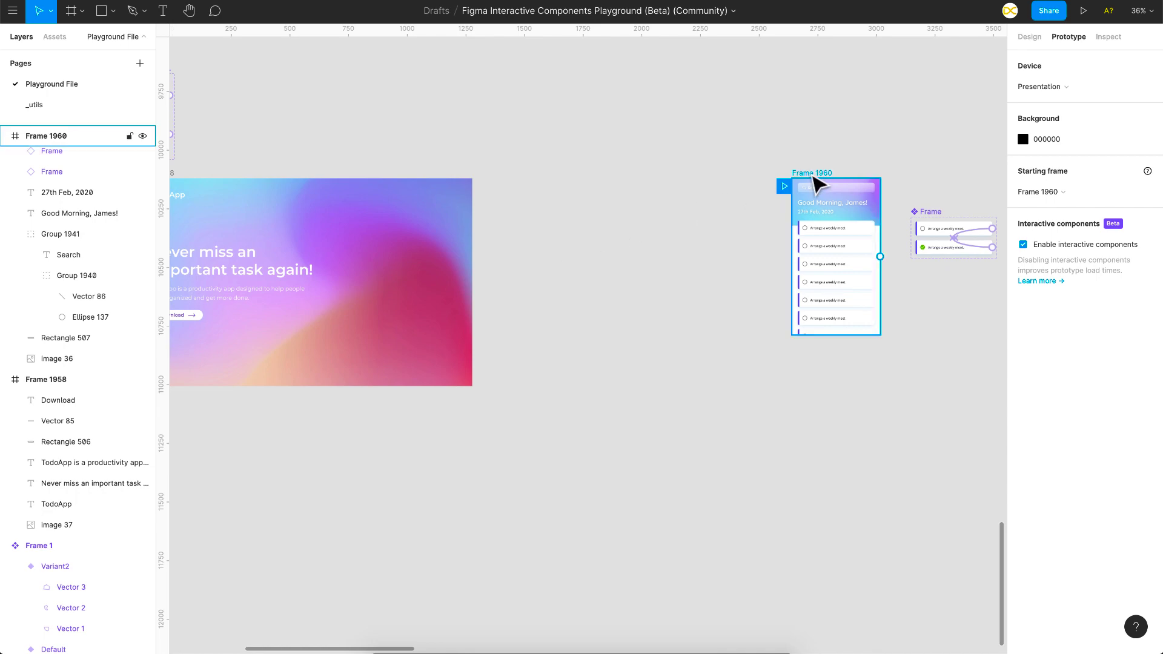
left_click_drag(816, 182, 355, 218)
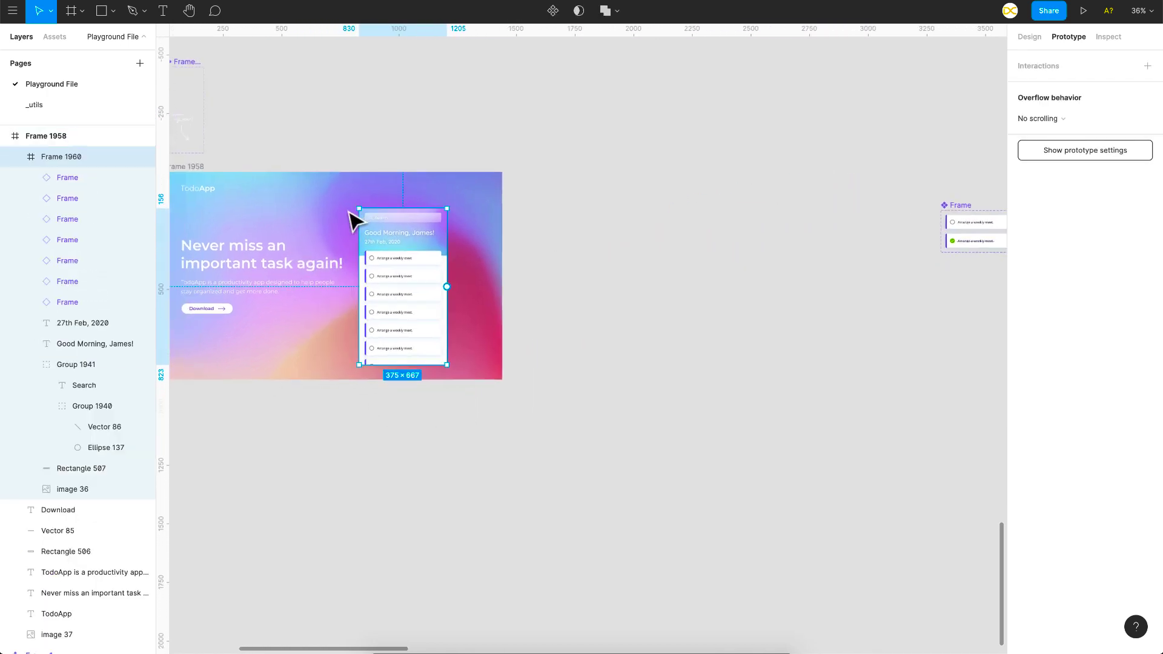
Duplicate the phone screen, offset it up-right, flatten it to an image, and add a drop shadow
scroll(485, 250, "left", 2)
scroll(543, 200, "up", 5)
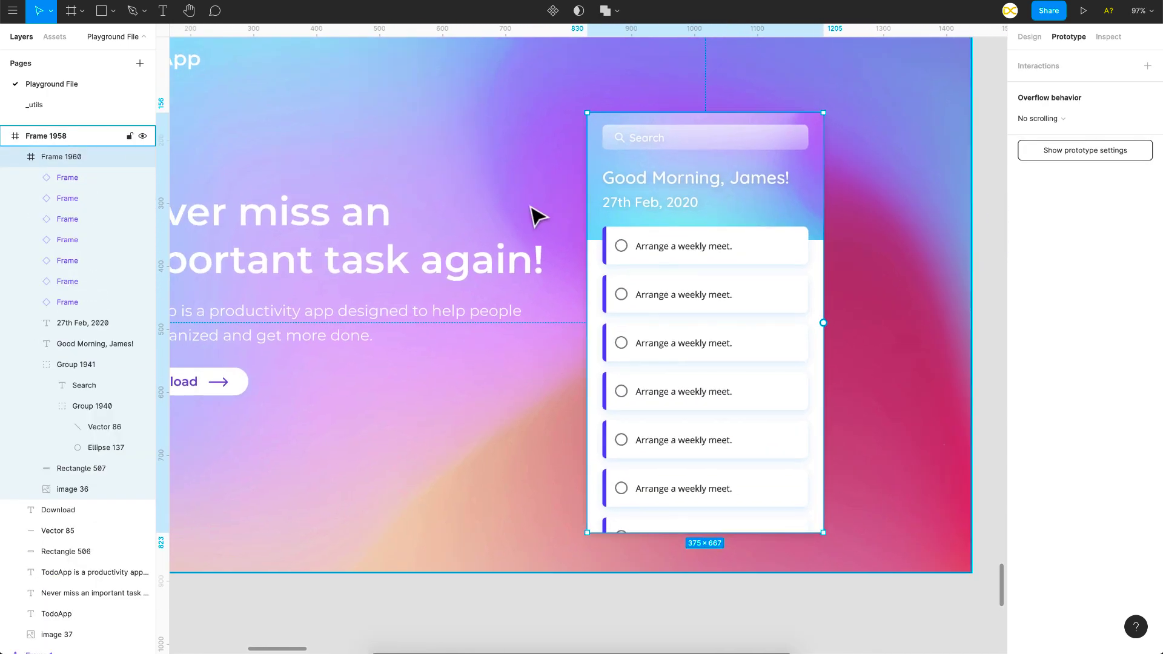
scroll(533, 218, "left", 2)
scroll(532, 221, "down", 3)
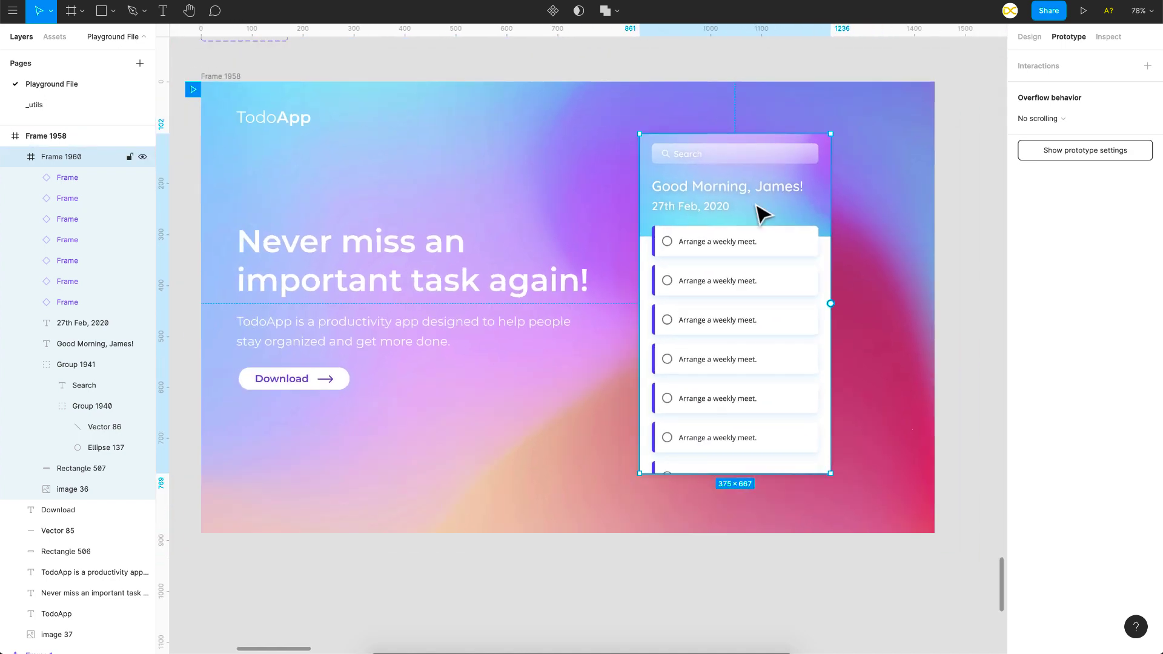
key("ctrl+d")
left_click_drag(762, 213, 864, 196)
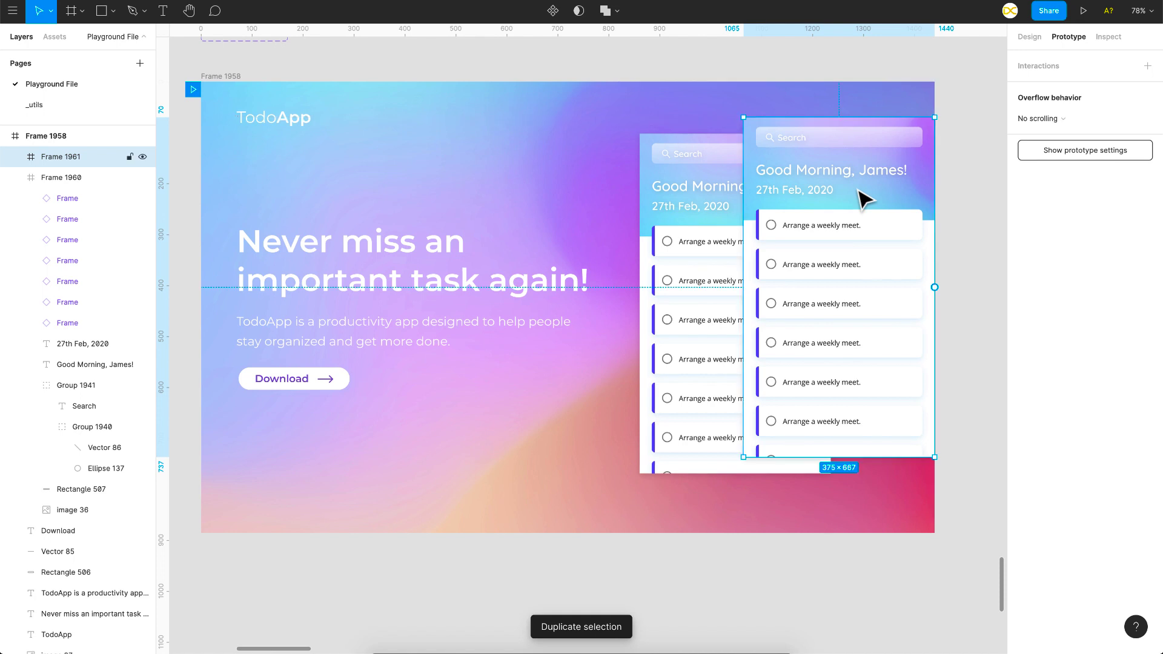
key("ctrl+e")
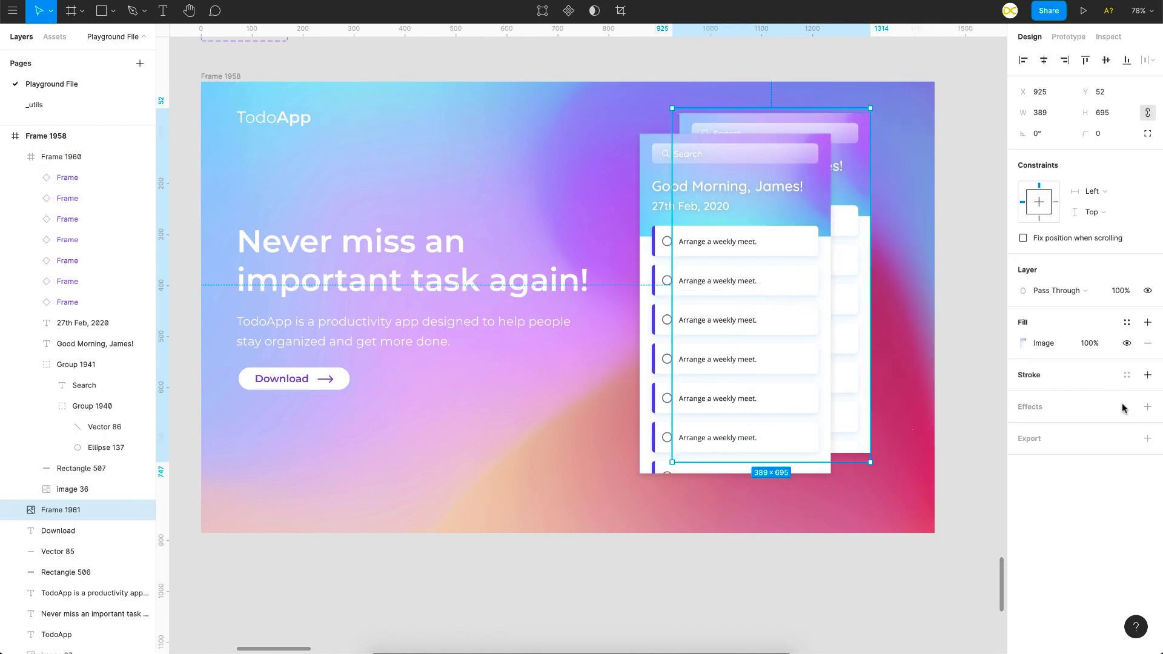
left_click(1147, 407)
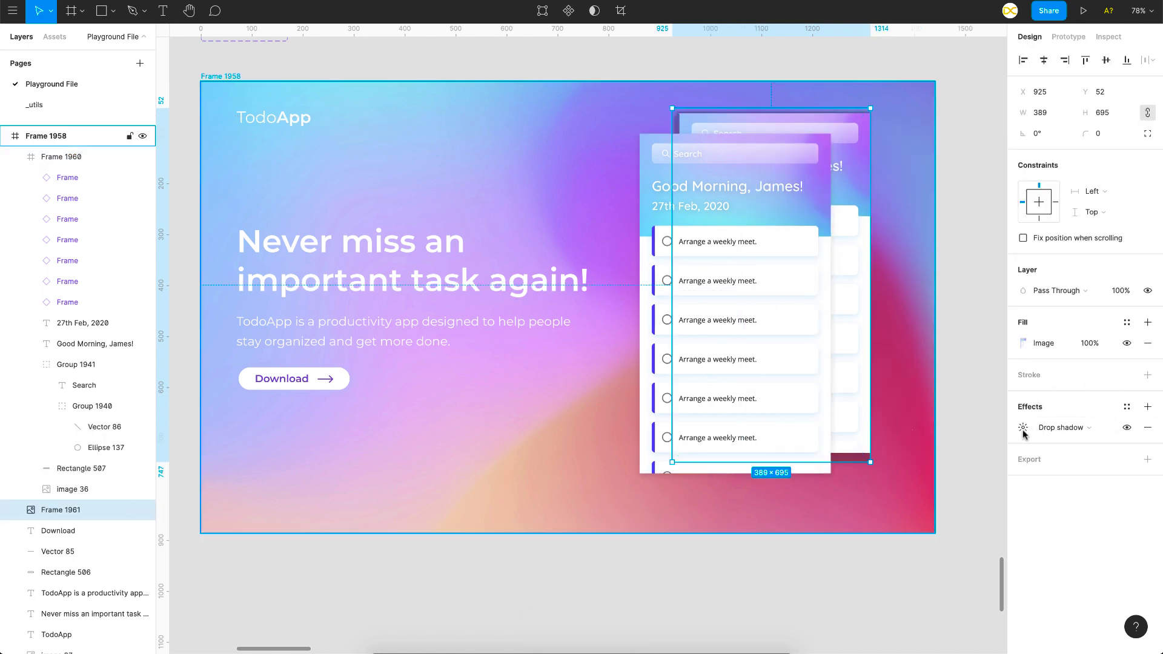
Deselect the copy and start the landing page prototype preview
key("Escape")
left_click(1068, 37)
left_click(1082, 10)
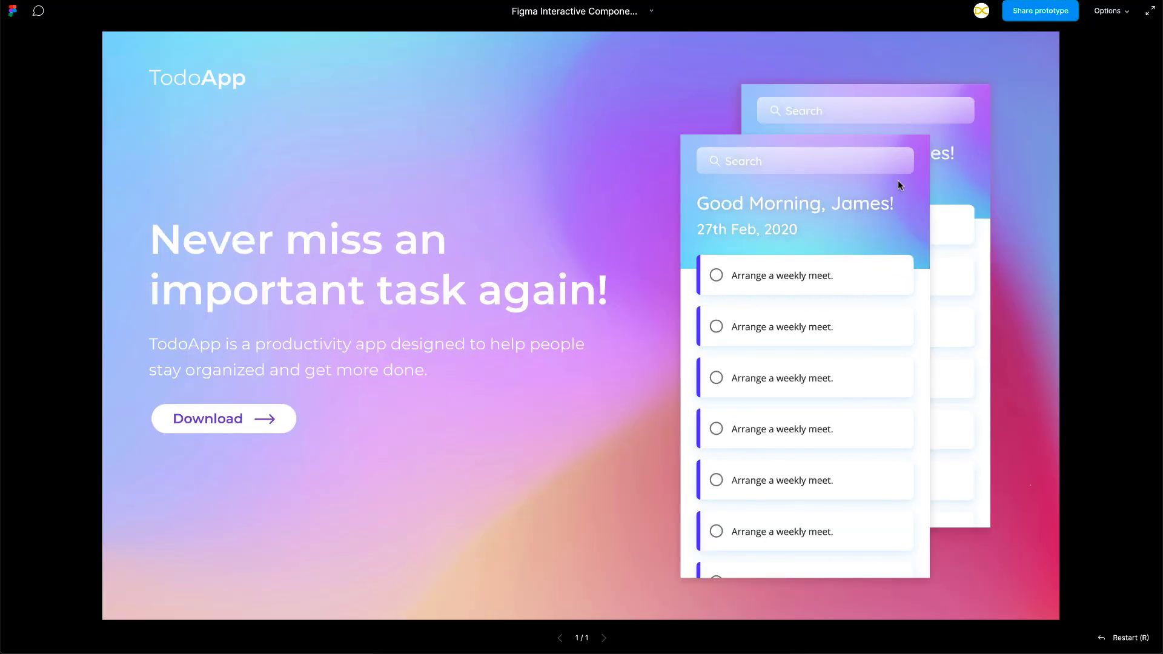
Tick a task in the preview, exit with Esc, and deselect the landing frame
left_click(752, 329)
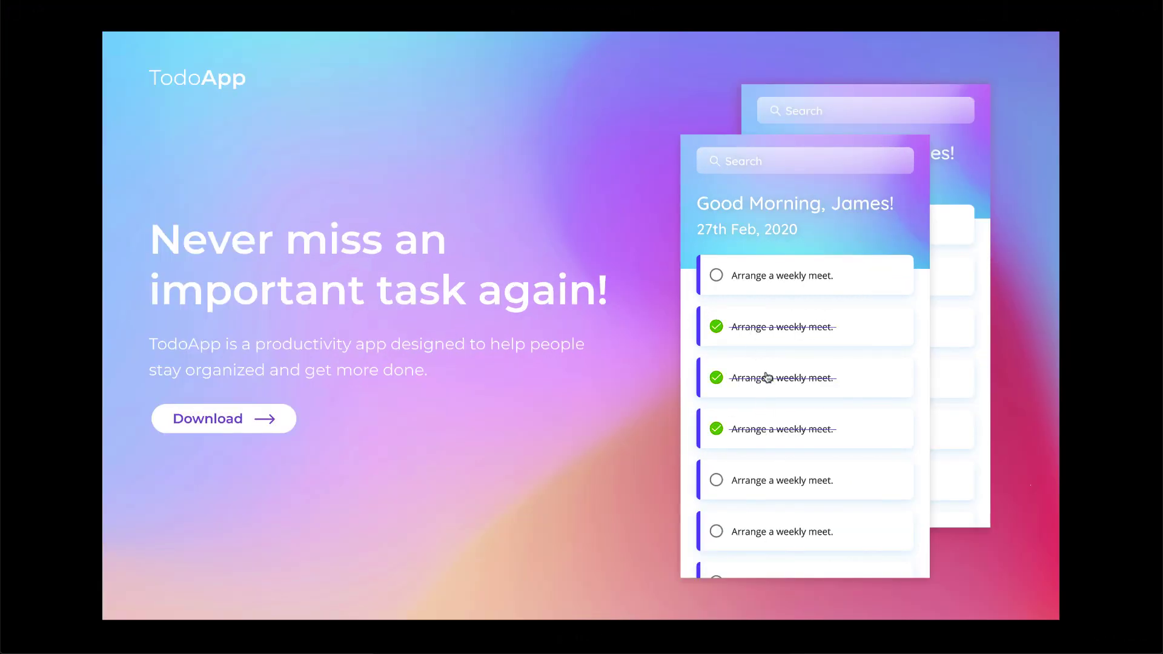
key("Escape")
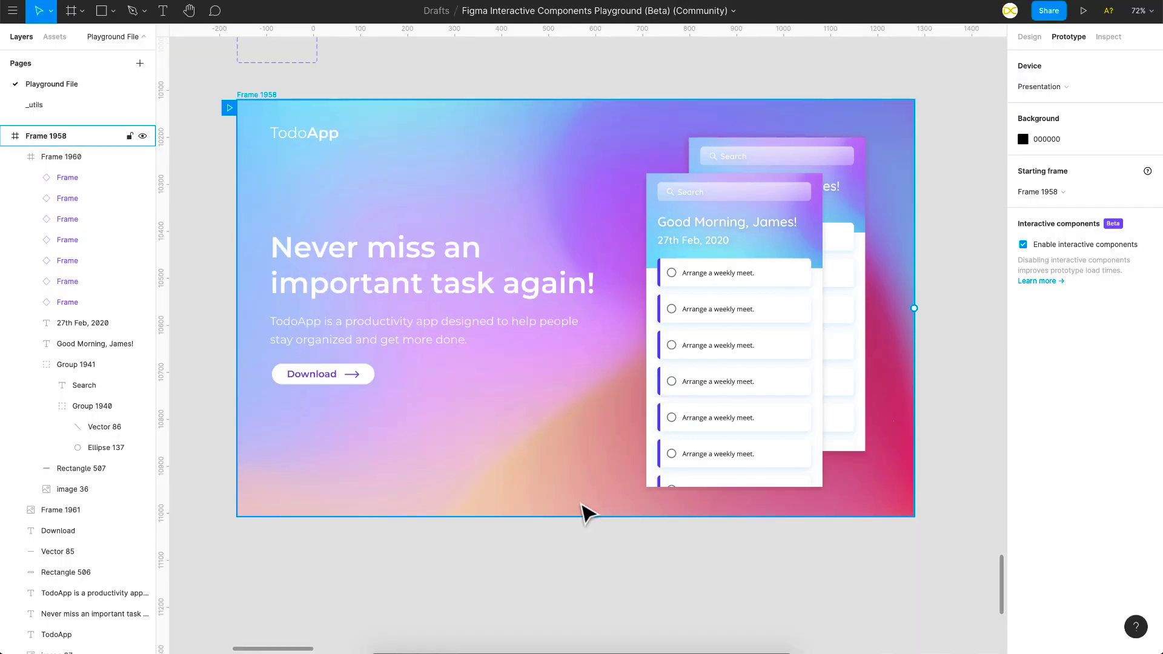
scroll(576, 509, "down", 2)
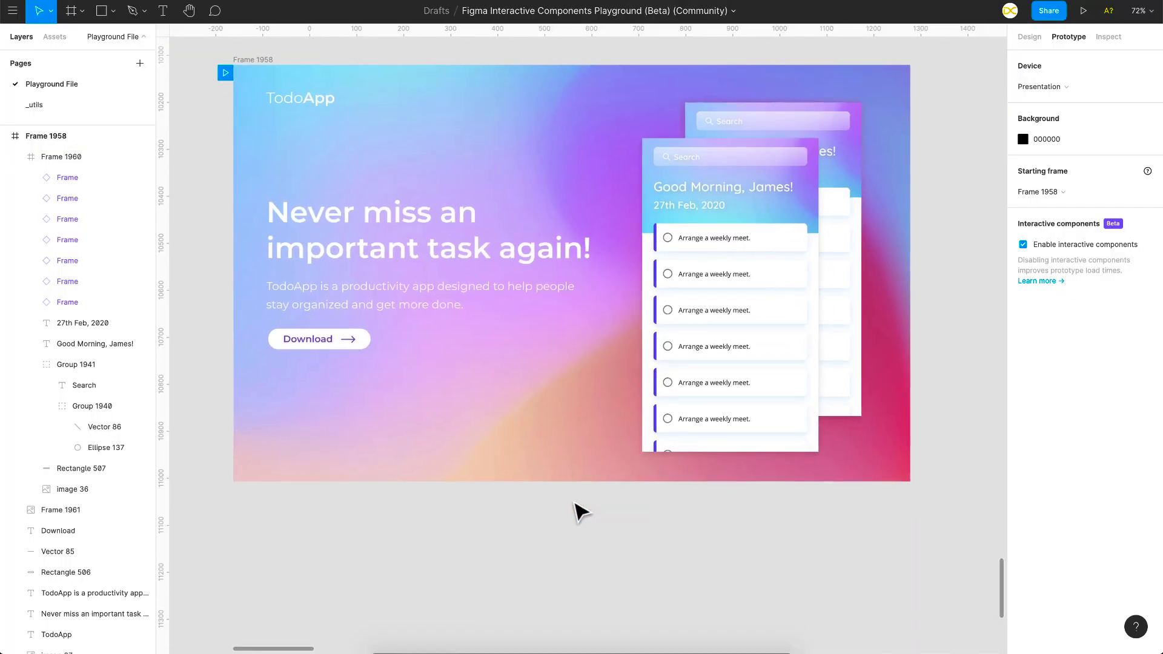
left_click(574, 496)
scroll(574, 491, "up", 3)
Draw a small frame below the landing page and add 'Scroll Down' text inside it
key("f")
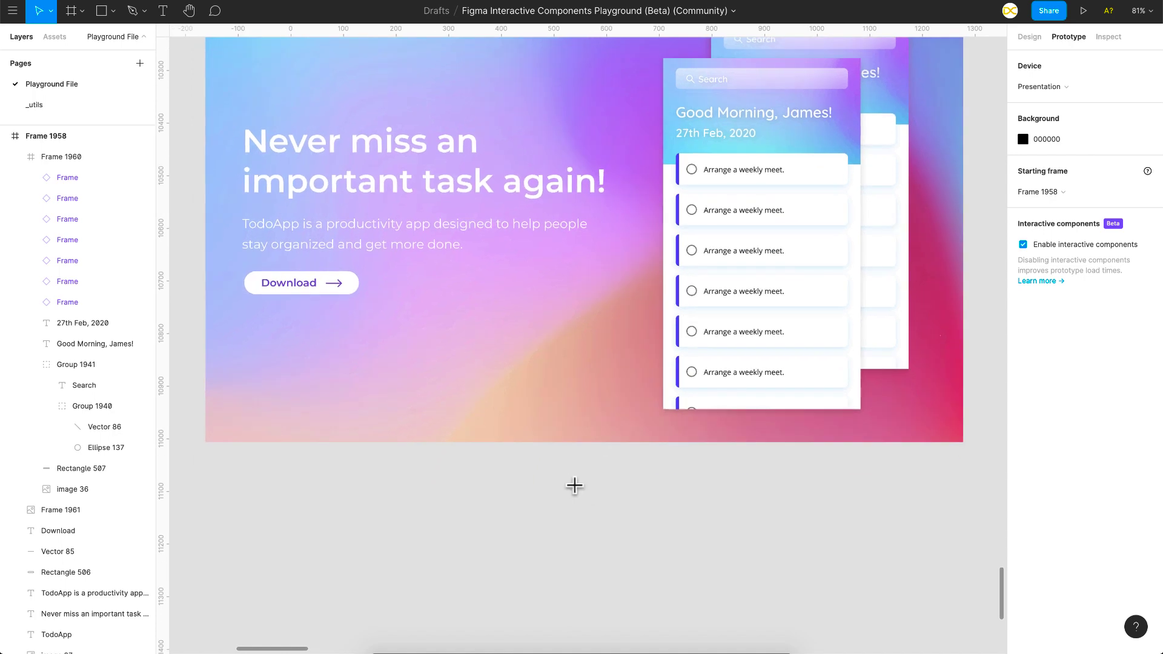
left_click_drag(565, 465, 647, 533)
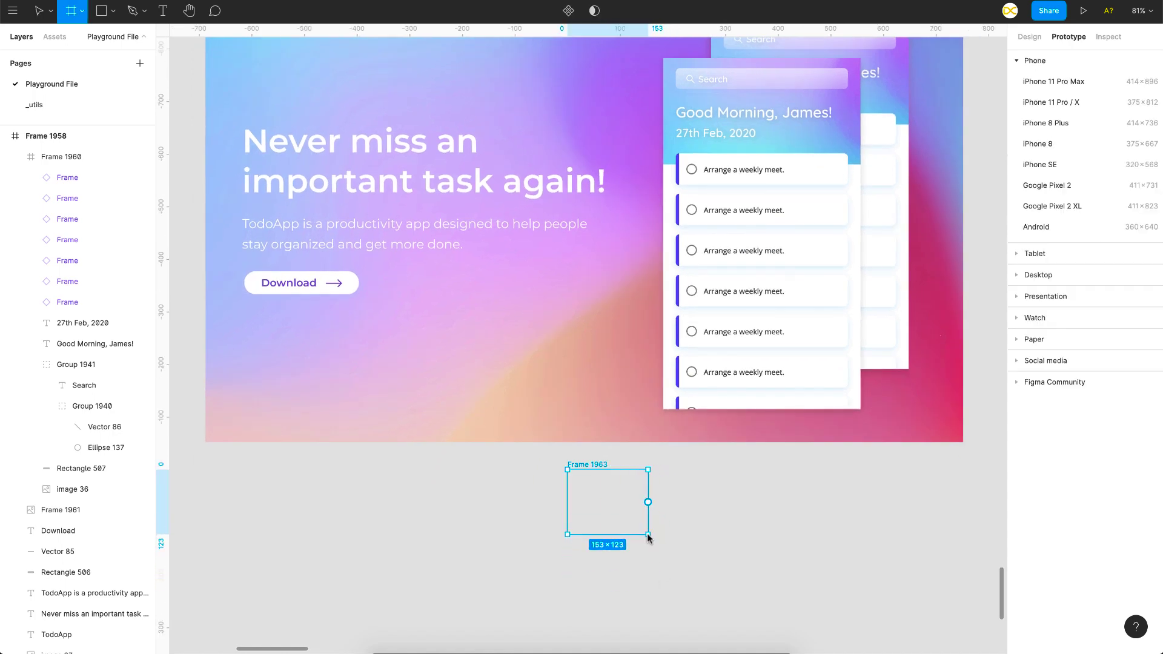
scroll(647, 535, "up", 3)
scroll(647, 536, "up", 5)
left_click(739, 485)
key("t")
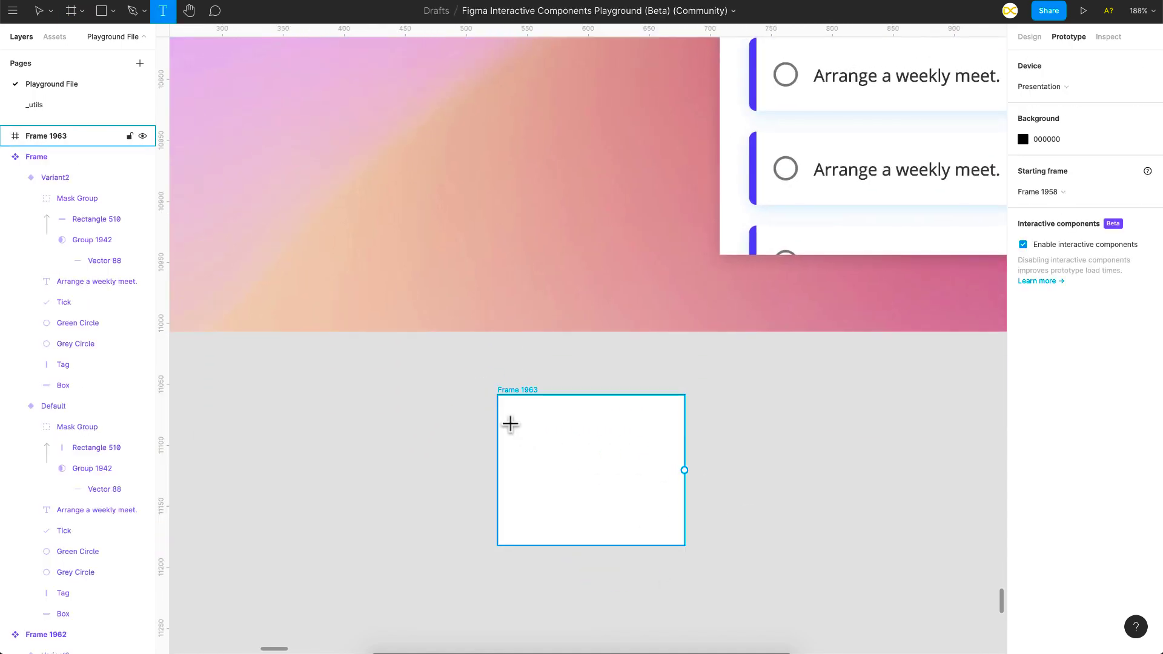
left_click(510, 423)
type("Scroll")
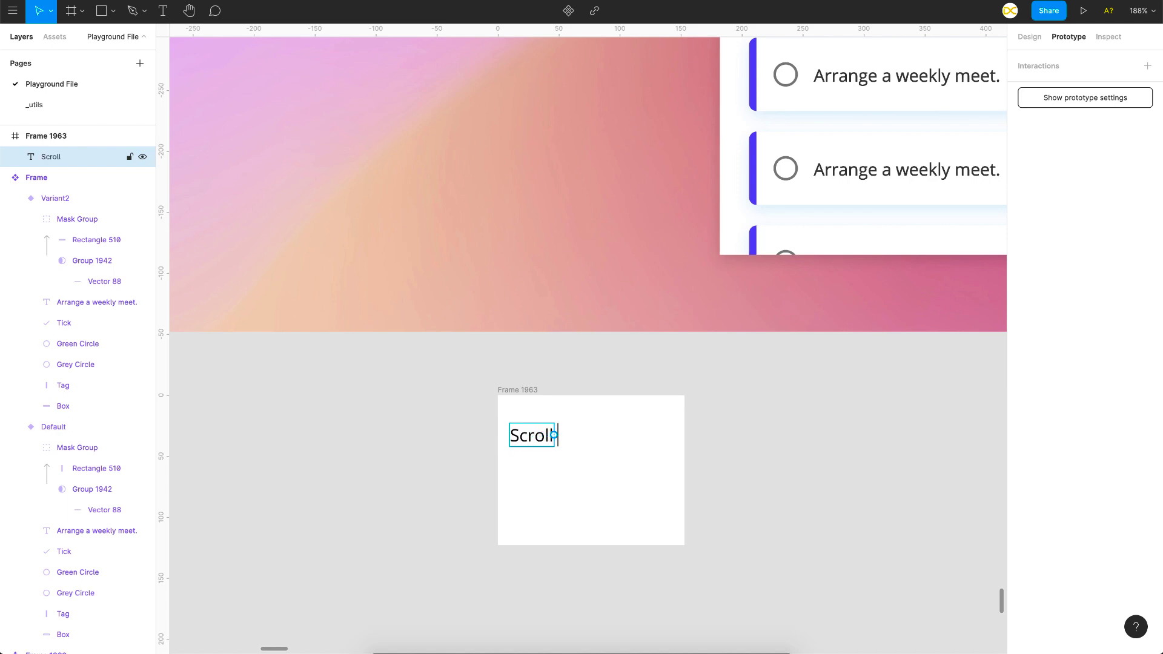
type(" Do")
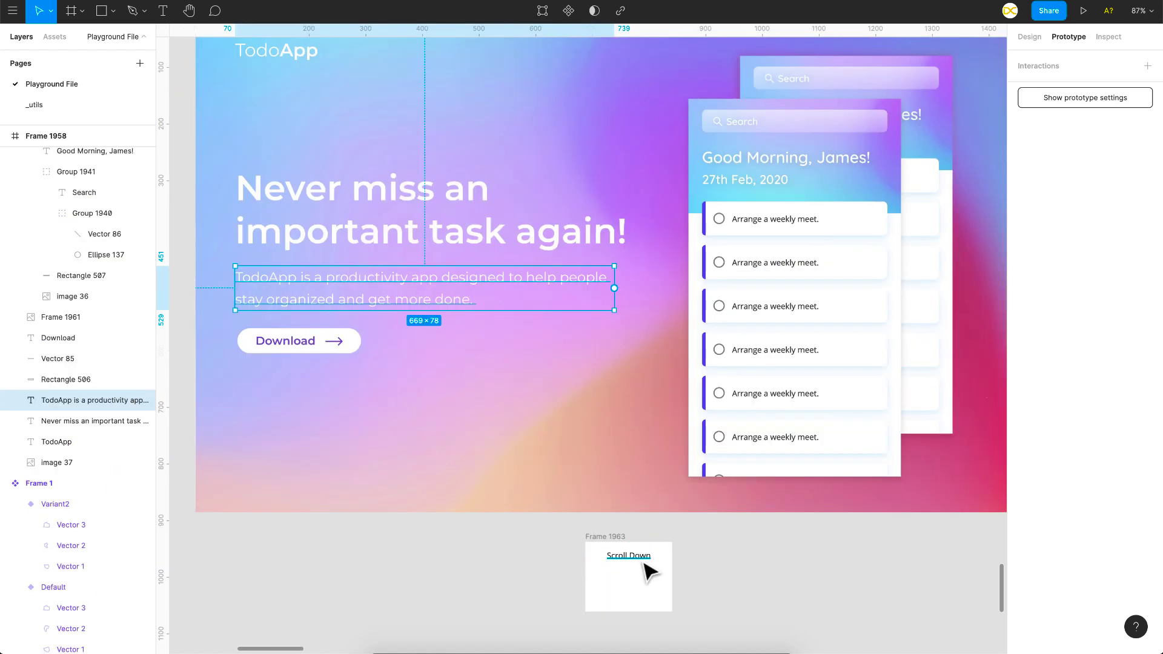
left_click(644, 565)
scroll(659, 408, "up", 5)
key("Escape")
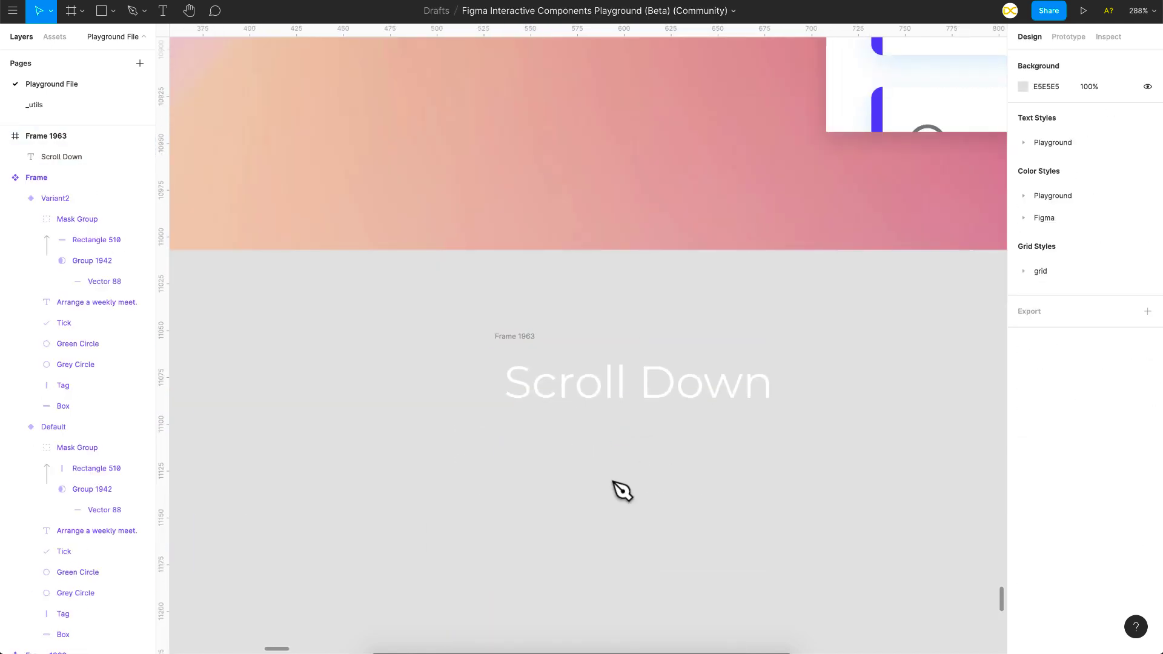
Draw the chevron path beneath the Scroll Down text with the Pen tool
key("p")
left_click(595, 445)
left_click(619, 467)
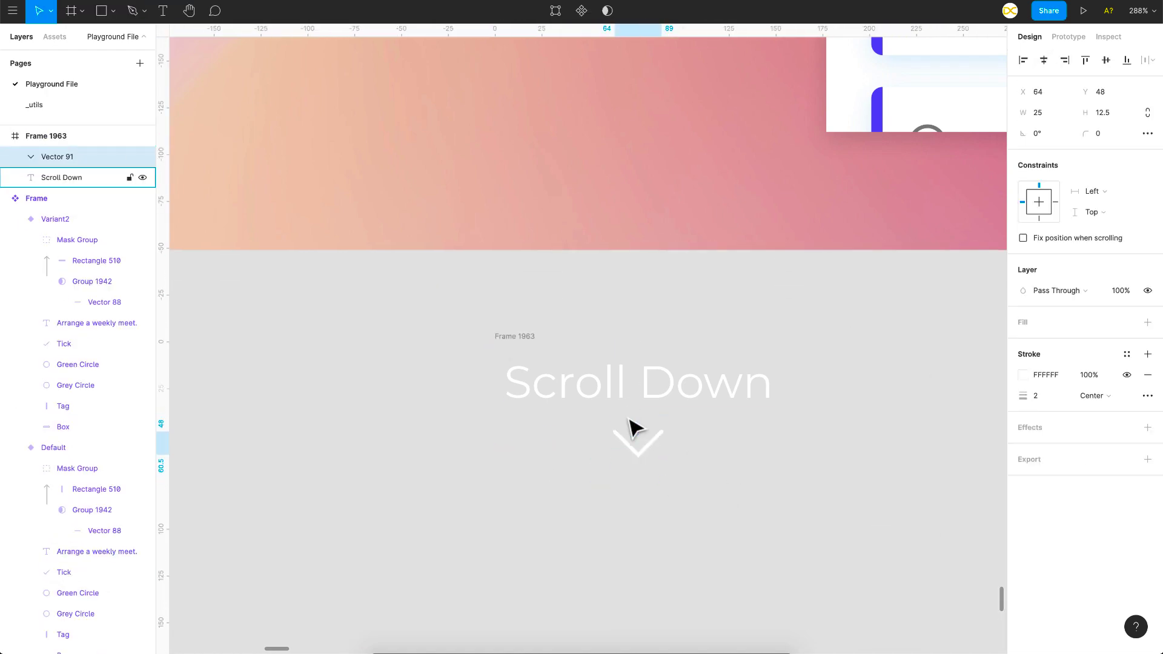
scroll(630, 427, "down", 3)
left_click(566, 365)
Turn Frame 1963 into a component
right_click(571, 367)
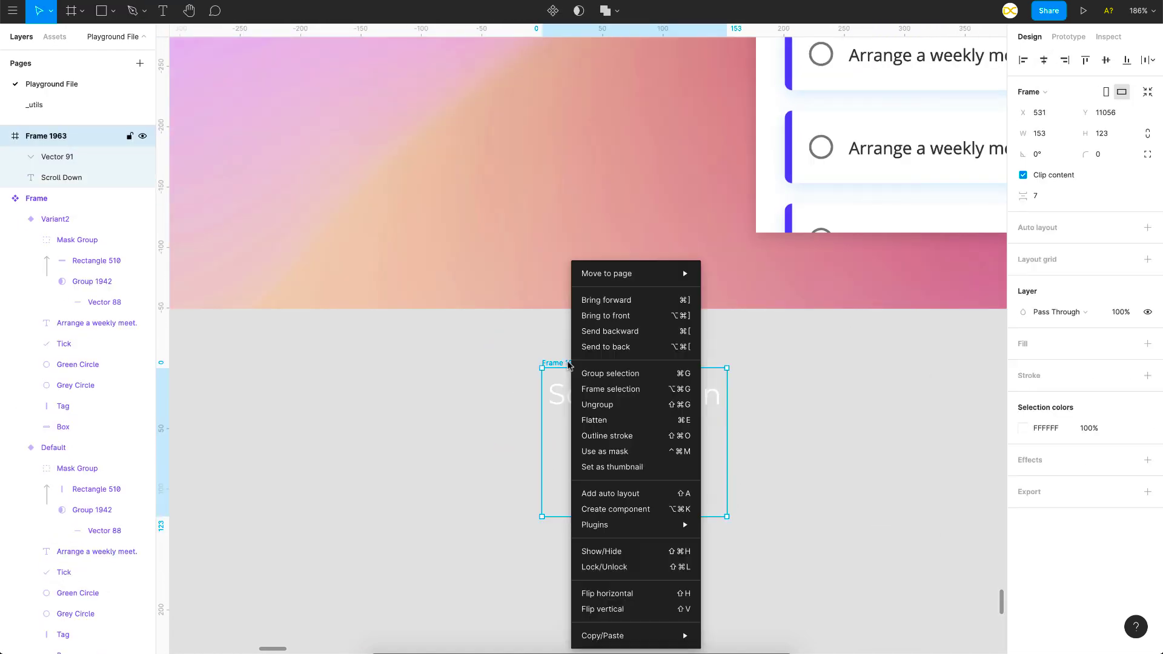
left_click(605, 508)
scroll(695, 514, "down", 2)
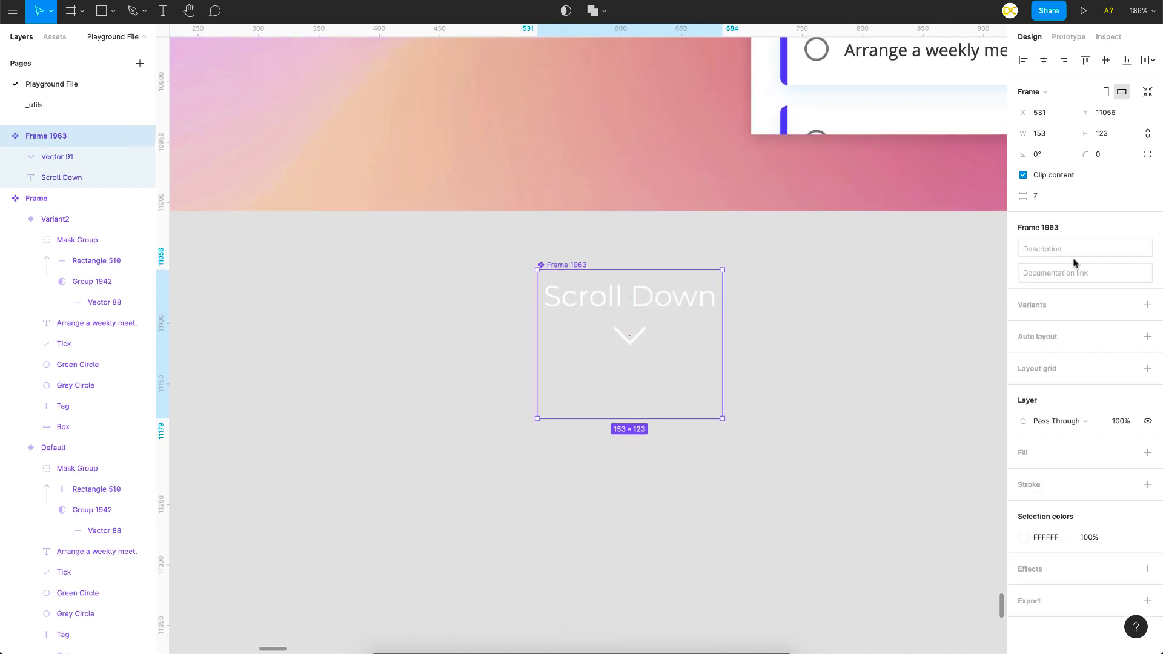
Add a second variant and move its chevron 40 units lower
left_click(1147, 305)
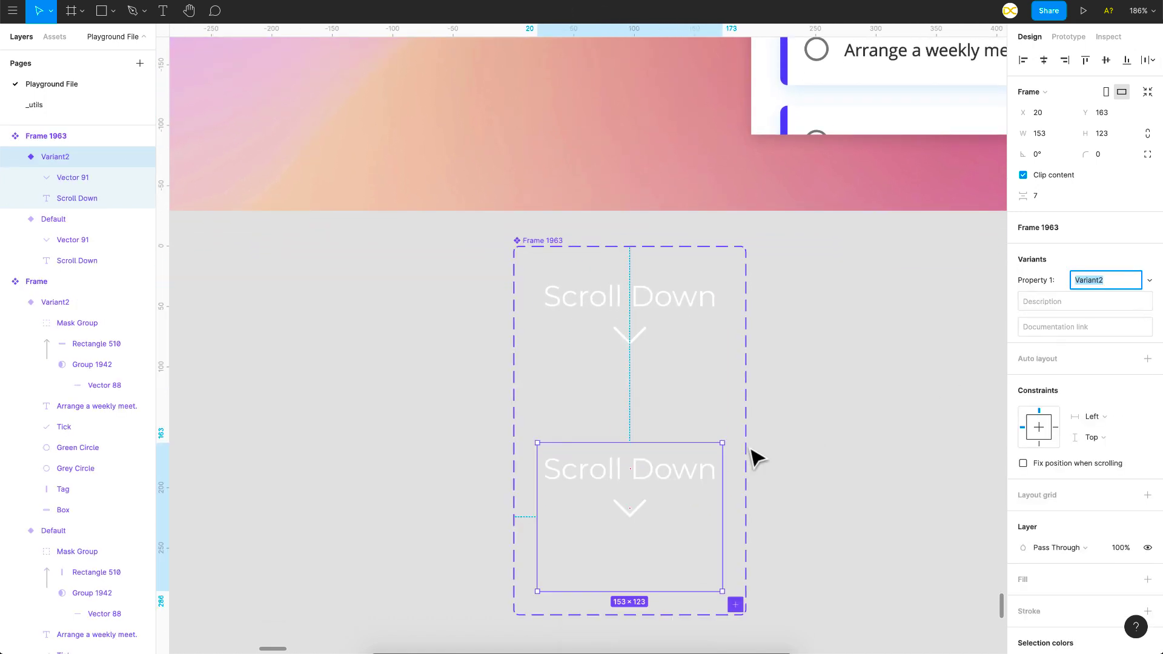
left_click(638, 479)
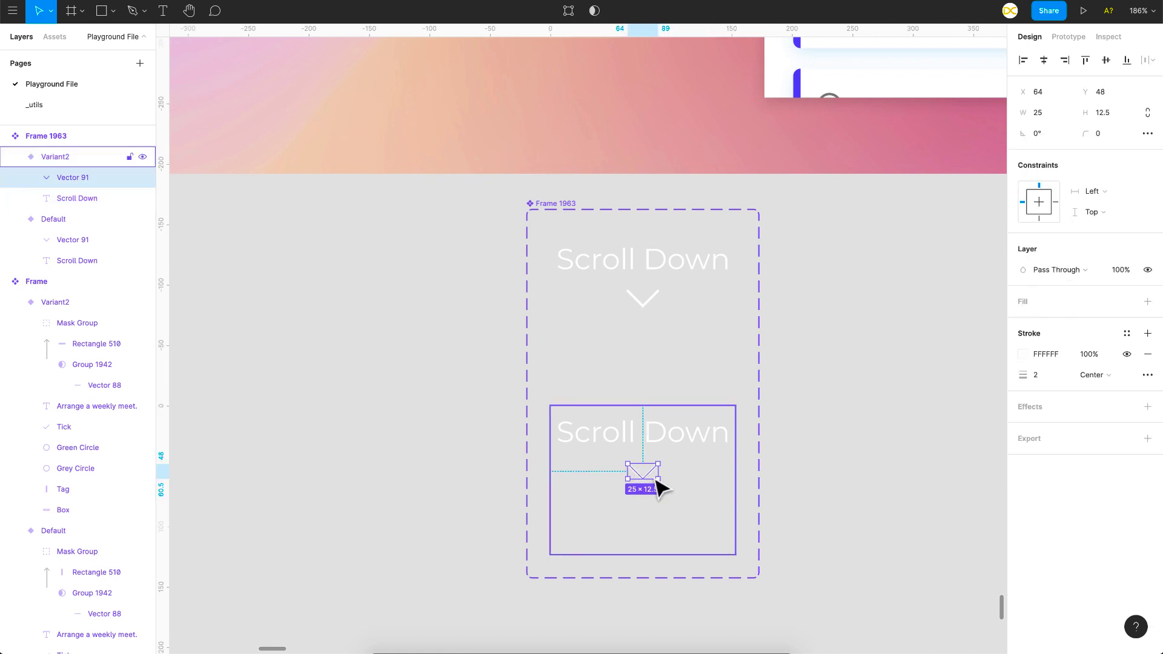
key("shift+Down")
key("shift+Down")
key("shift+Down")
key("shift+Down")
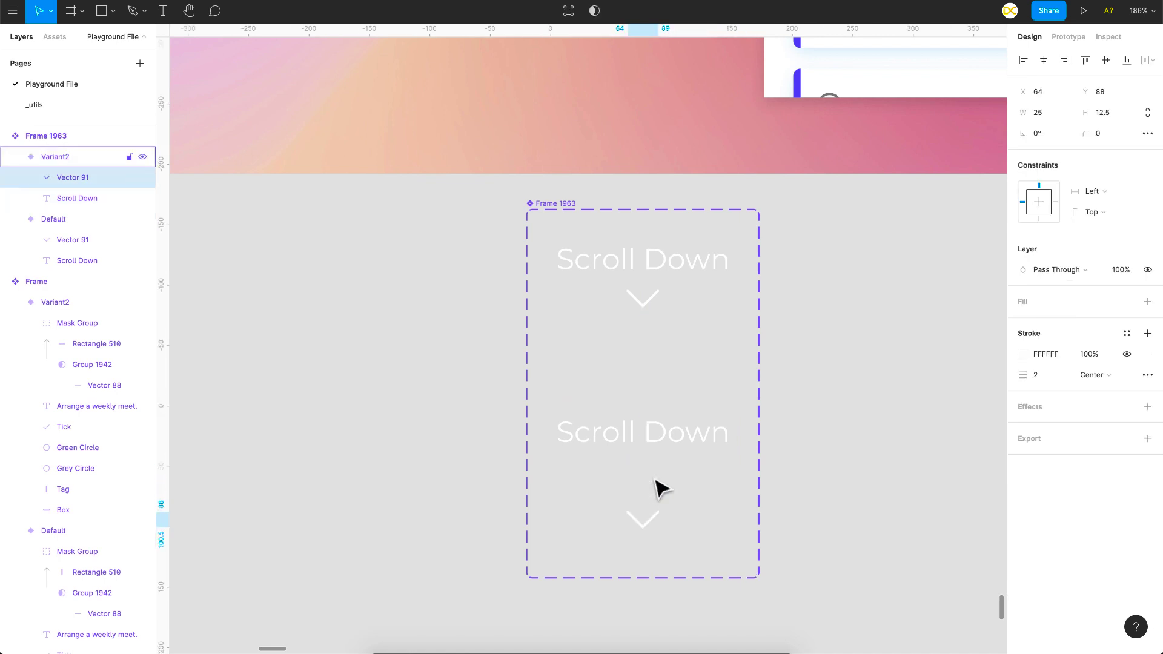
left_click(760, 329)
key("shift+e")
Connect Default to Variant2 with an After delay trigger of 1ms
left_click(694, 333)
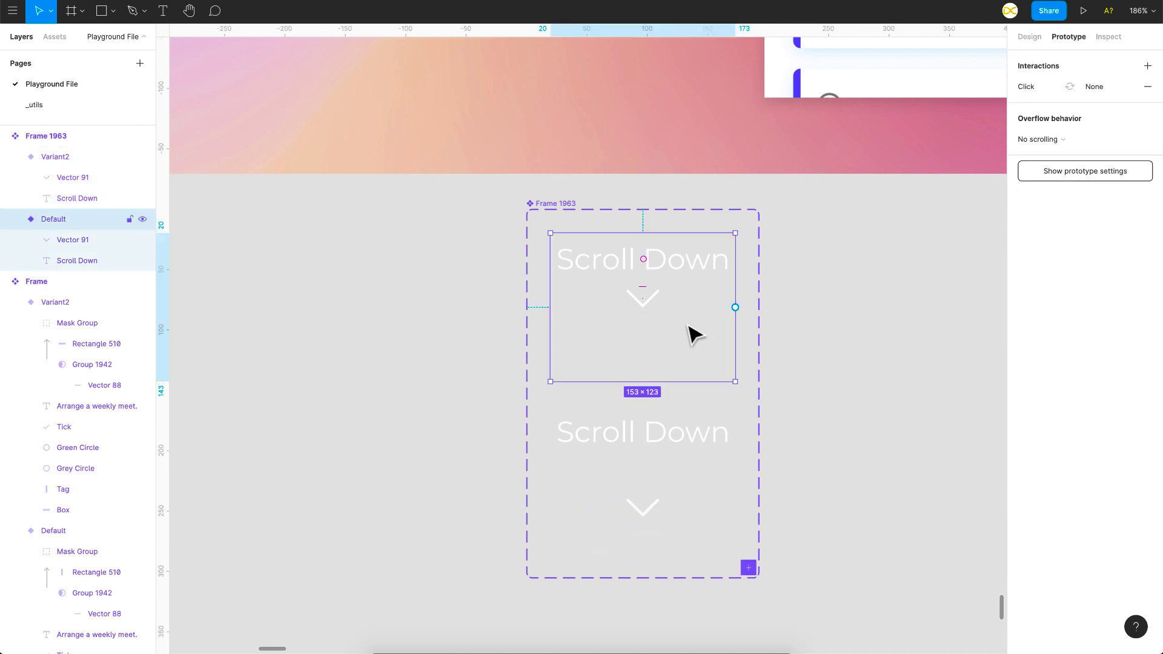
left_click_drag(735, 307, 716, 485)
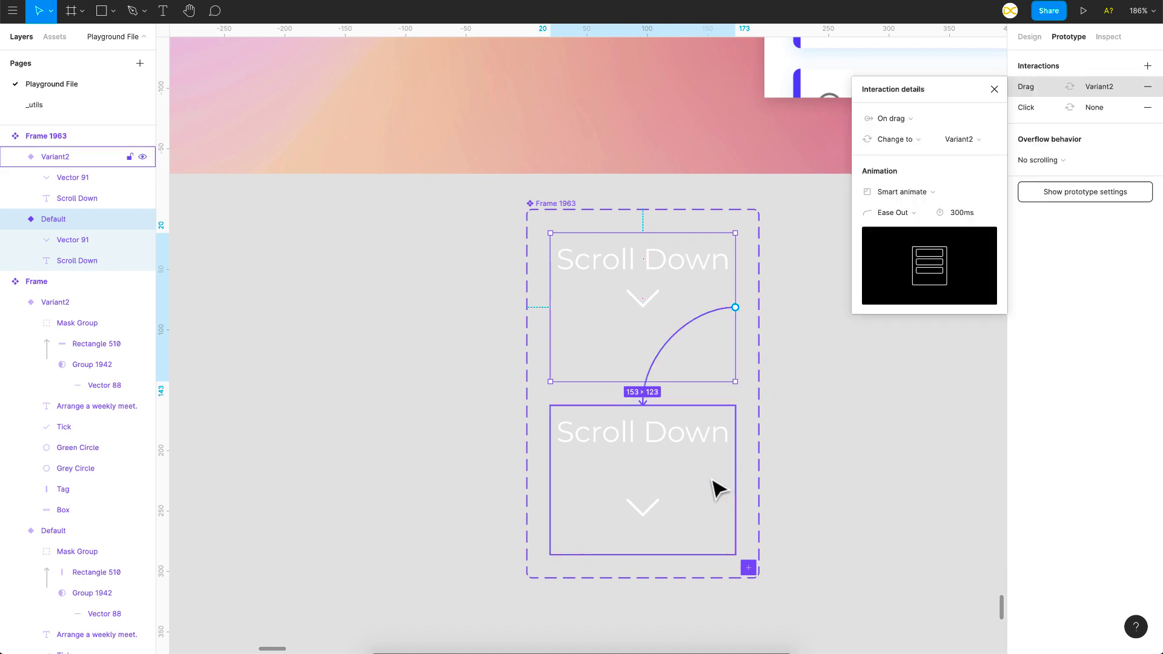
left_click(902, 121)
left_click(890, 264)
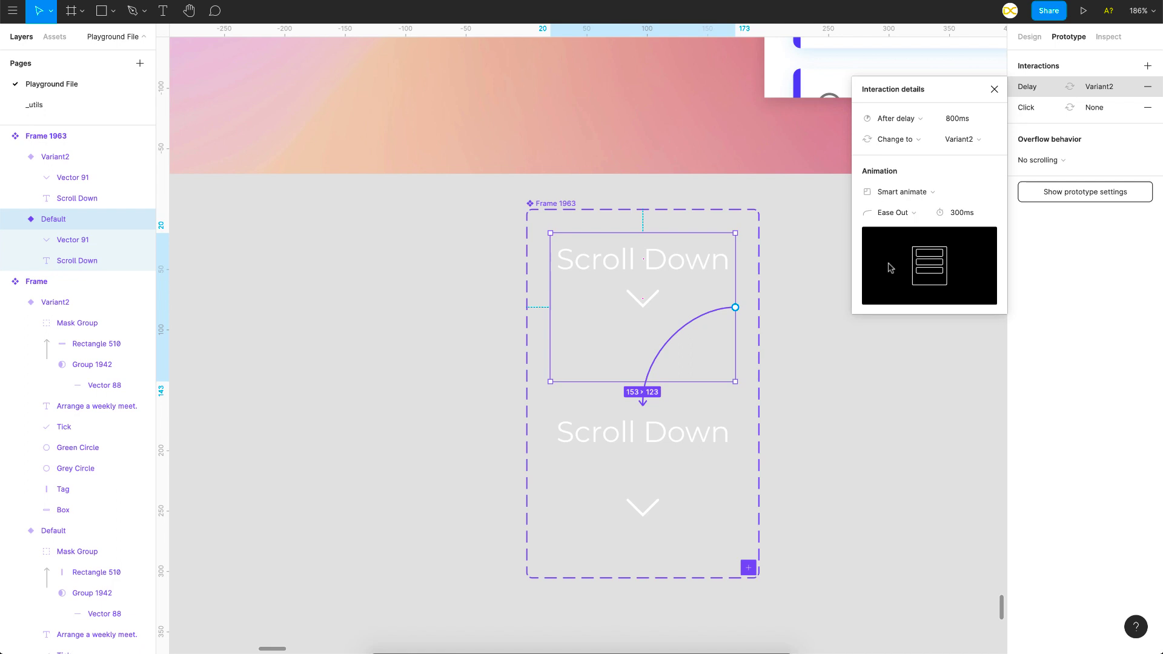
left_click(968, 117)
type("1")
key("Return")
Connect Variant2 back to Default with an After delay trigger of 1ms
left_click(702, 483)
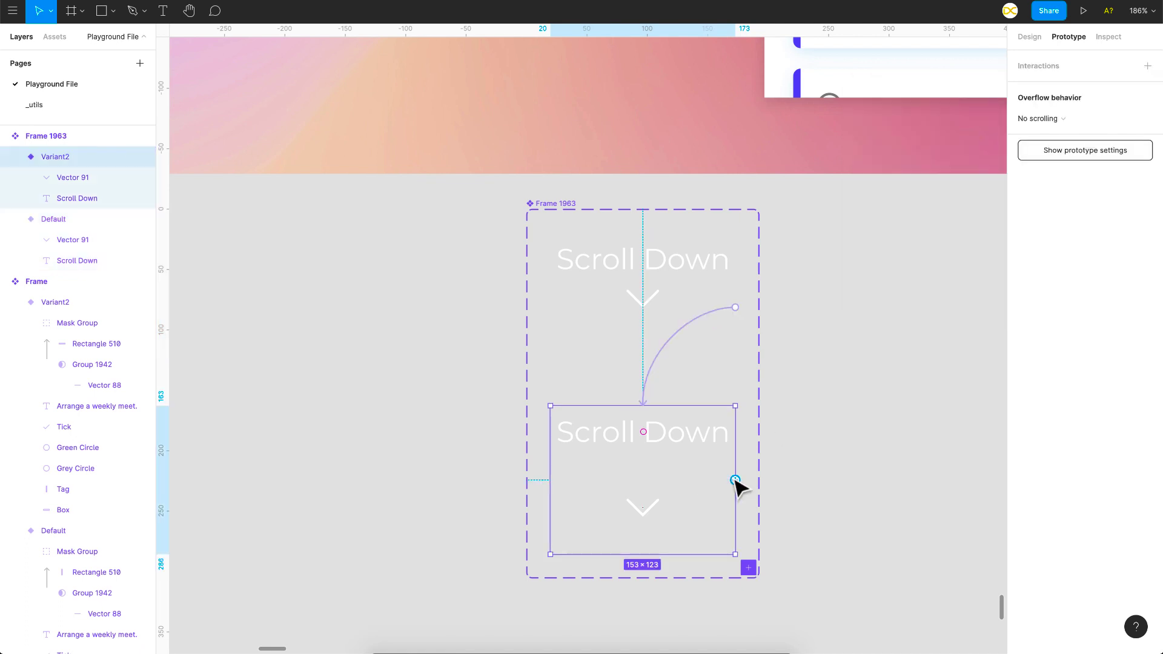
left_click_drag(735, 481, 721, 340)
left_click(900, 124)
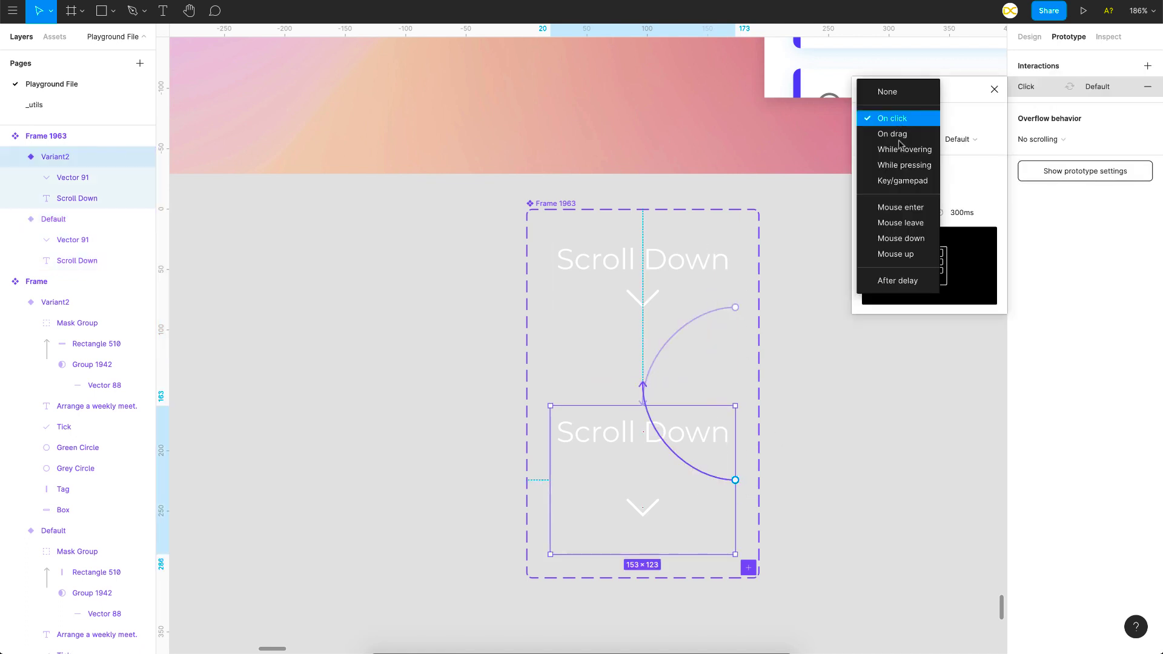
left_click(902, 281)
left_click(965, 124)
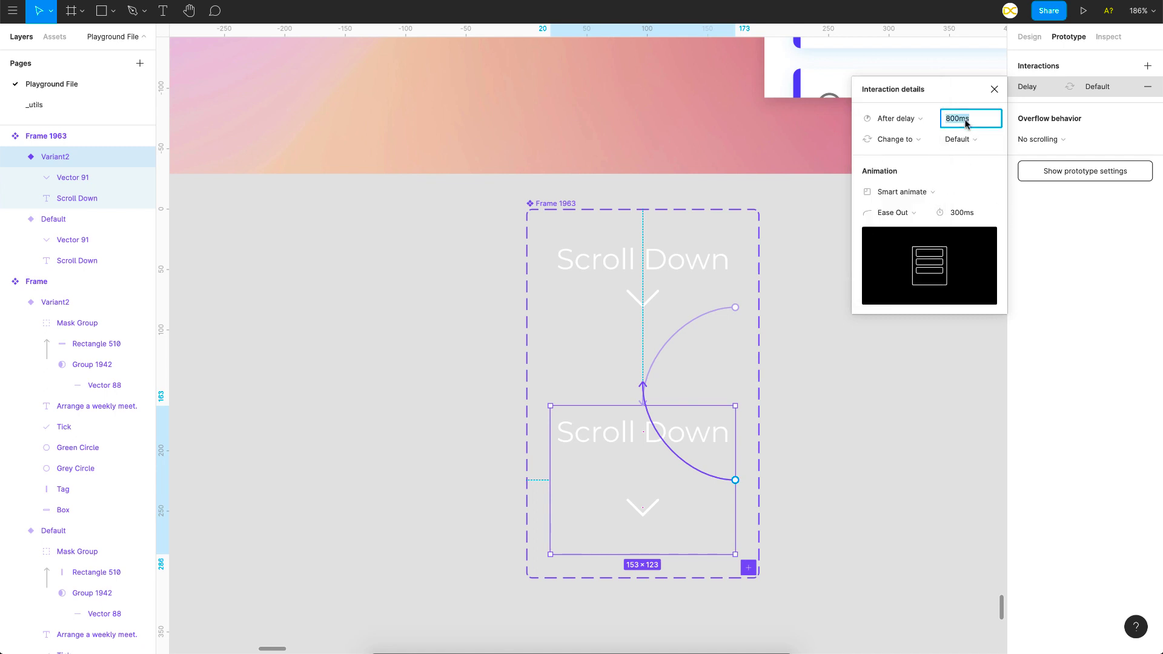
type("1")
key("Return")
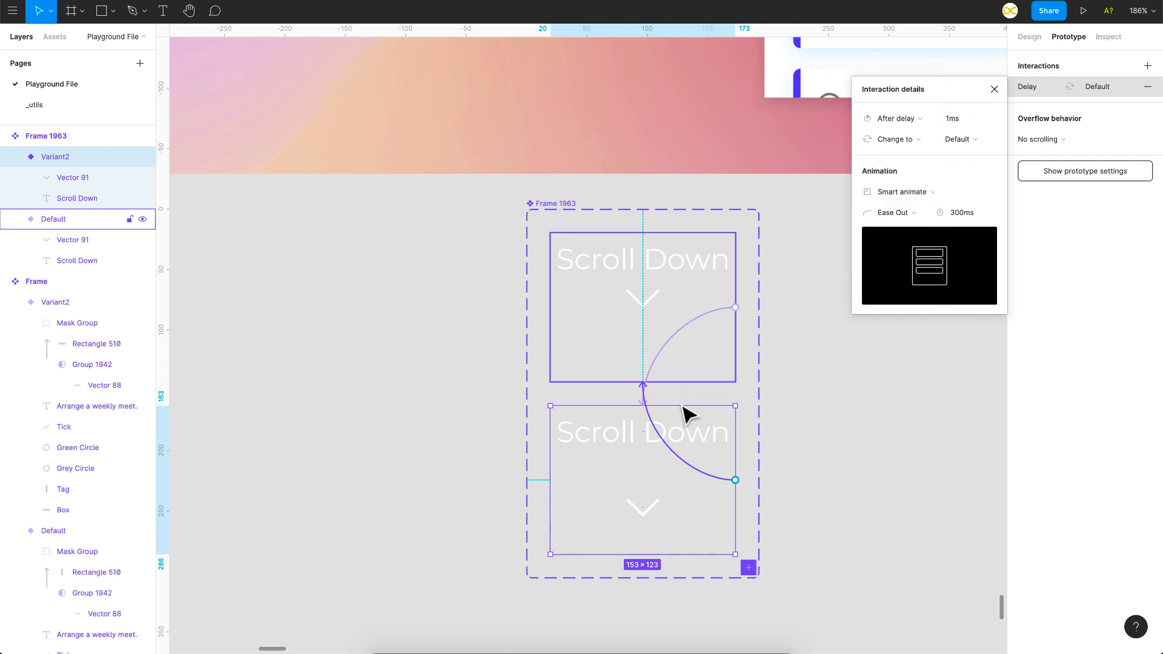
Place a Scroll Down instance into hero Frame 1958 and preview the prototype
left_click(817, 415)
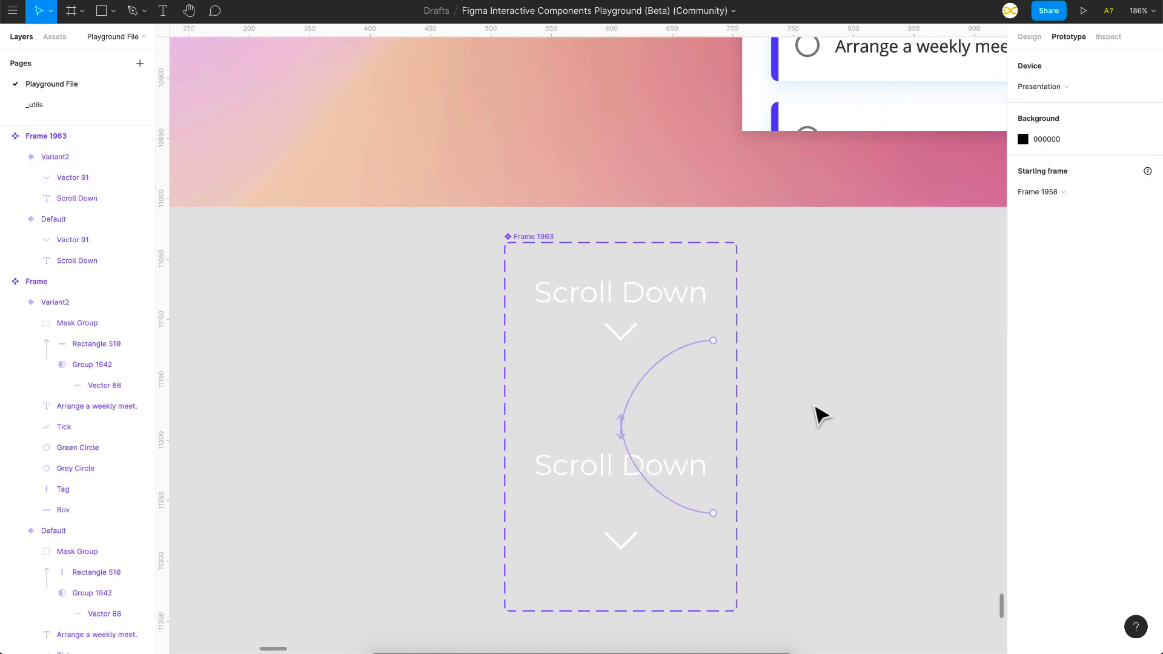
scroll(817, 415, "down", 5)
scroll(659, 544, "up", 3)
left_click(659, 543)
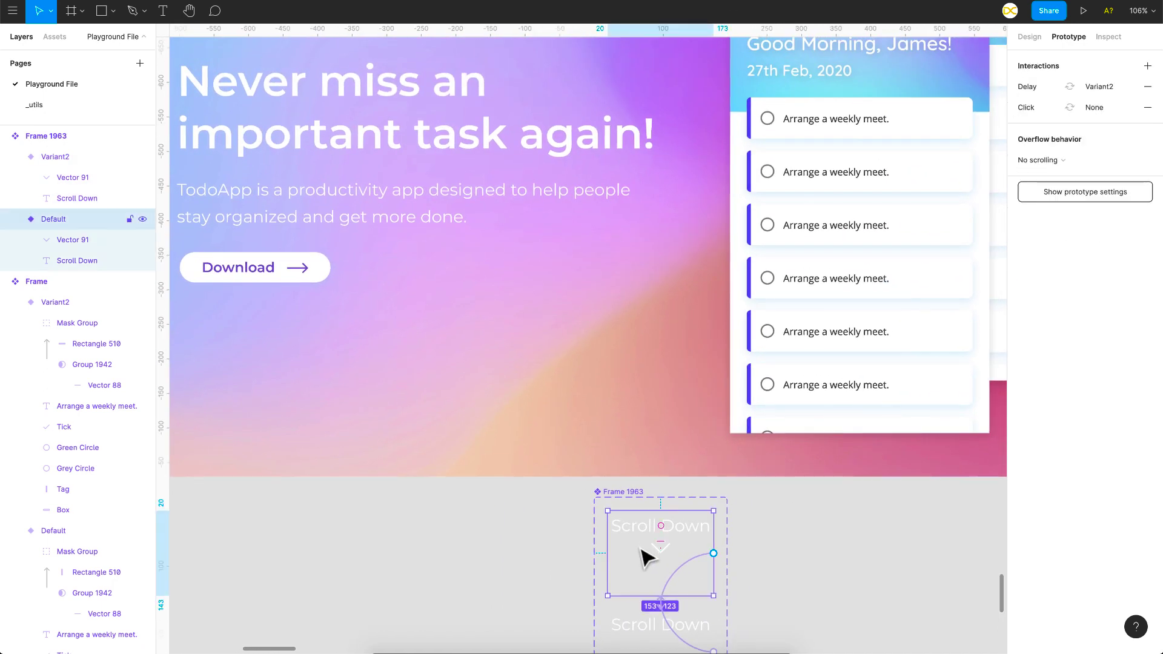
left_click_drag(635, 488, 592, 433)
key("alt+8")
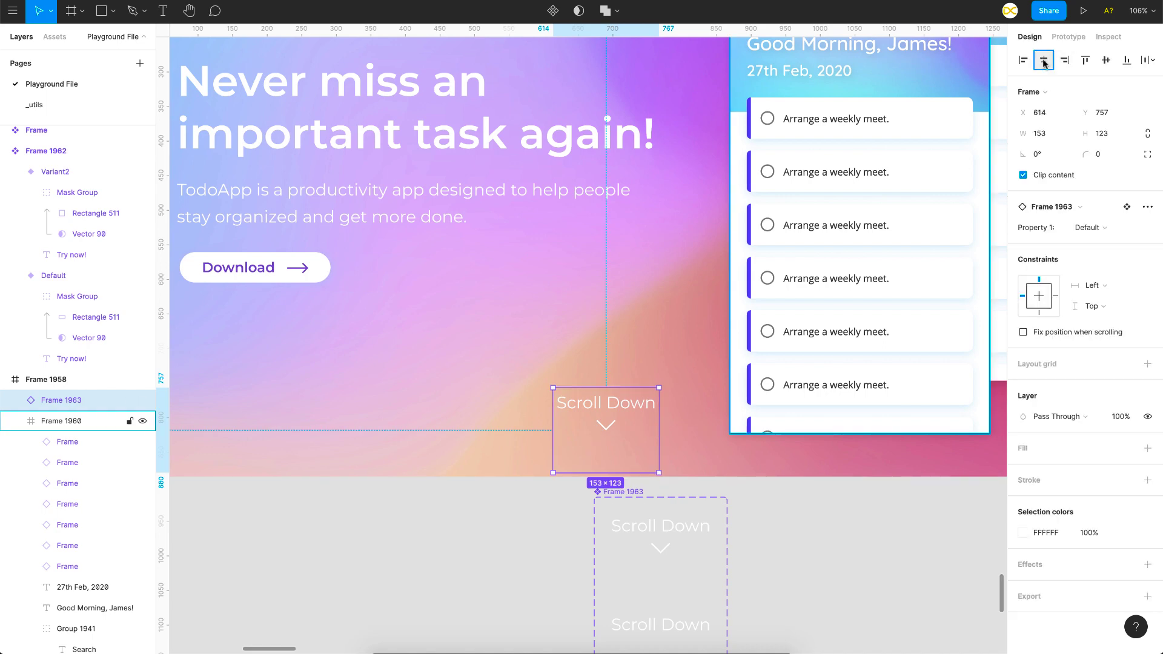
scroll(563, 478, "down", 3)
left_click(721, 490)
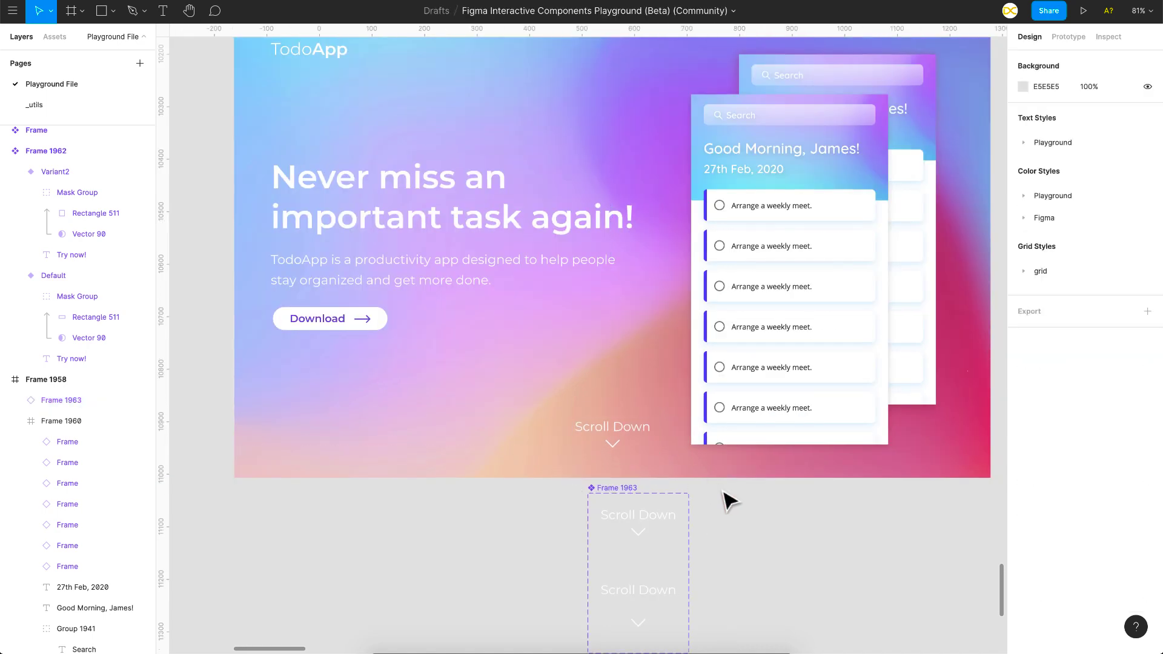
scroll(723, 487, "down", 3)
left_click(1084, 11)
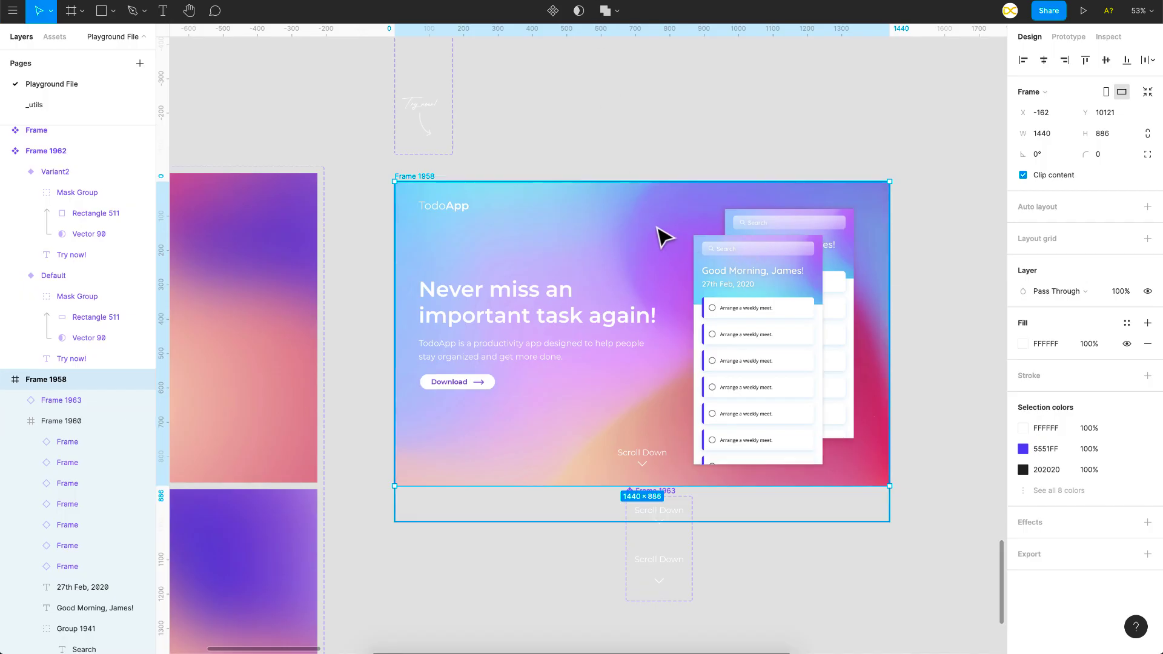
Place a Try now instance above the phone mockups and preview Frame 1958 again
scroll(717, 263, "up", 3)
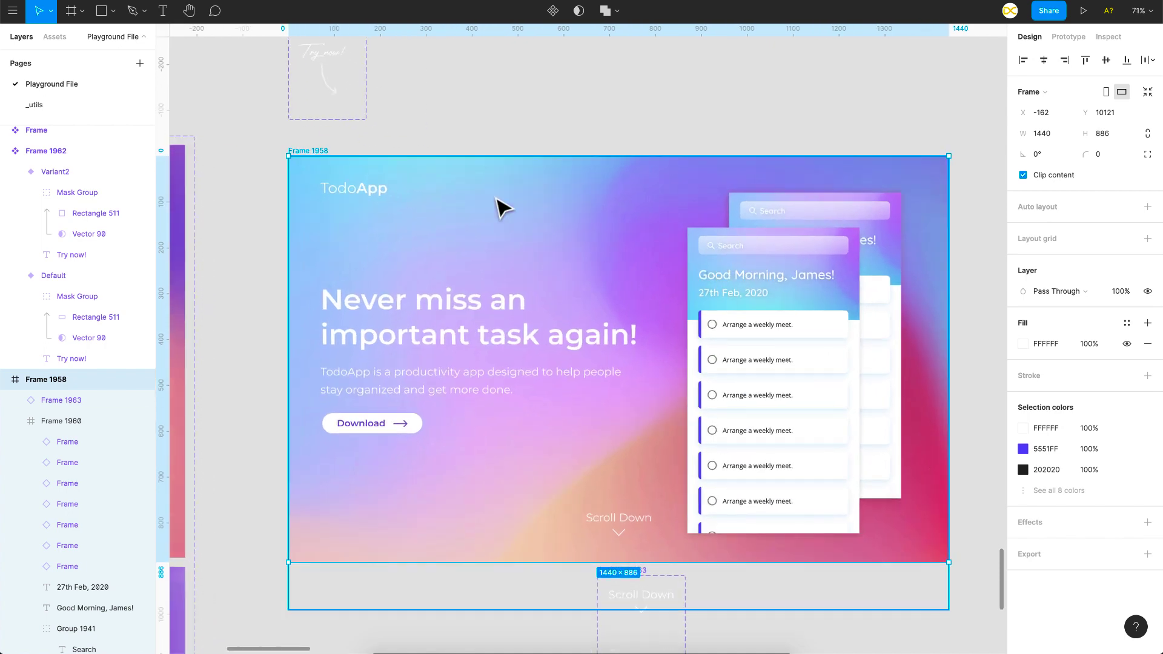
scroll(485, 197, "up", 4)
left_click(340, 110)
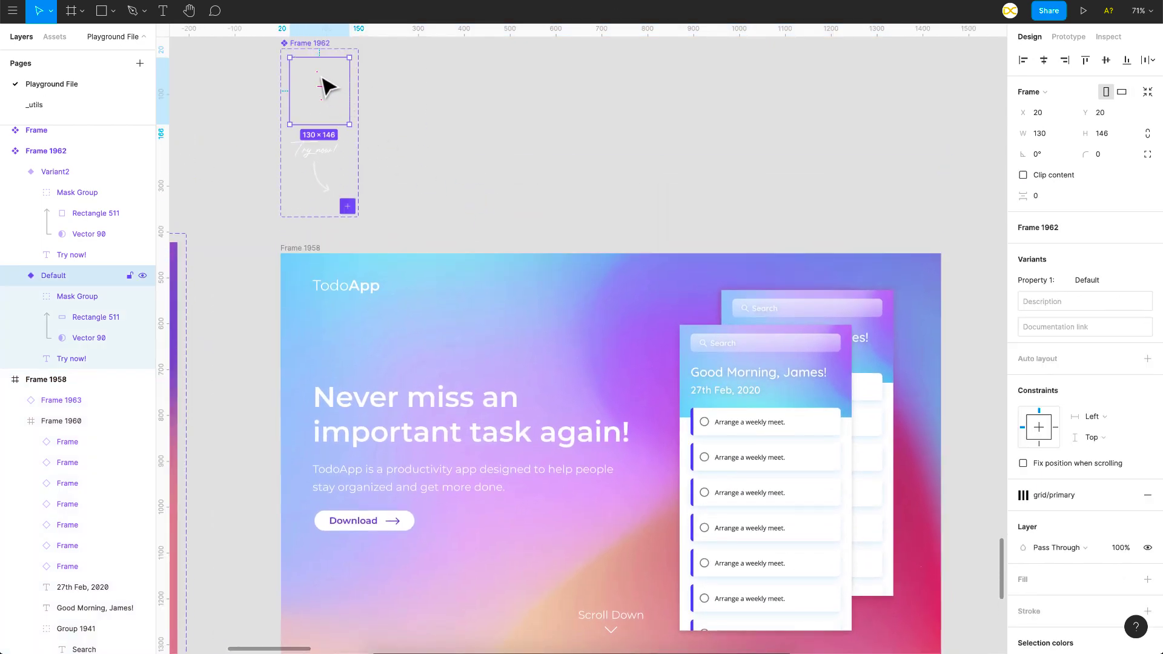
left_click_drag(322, 78, 643, 293)
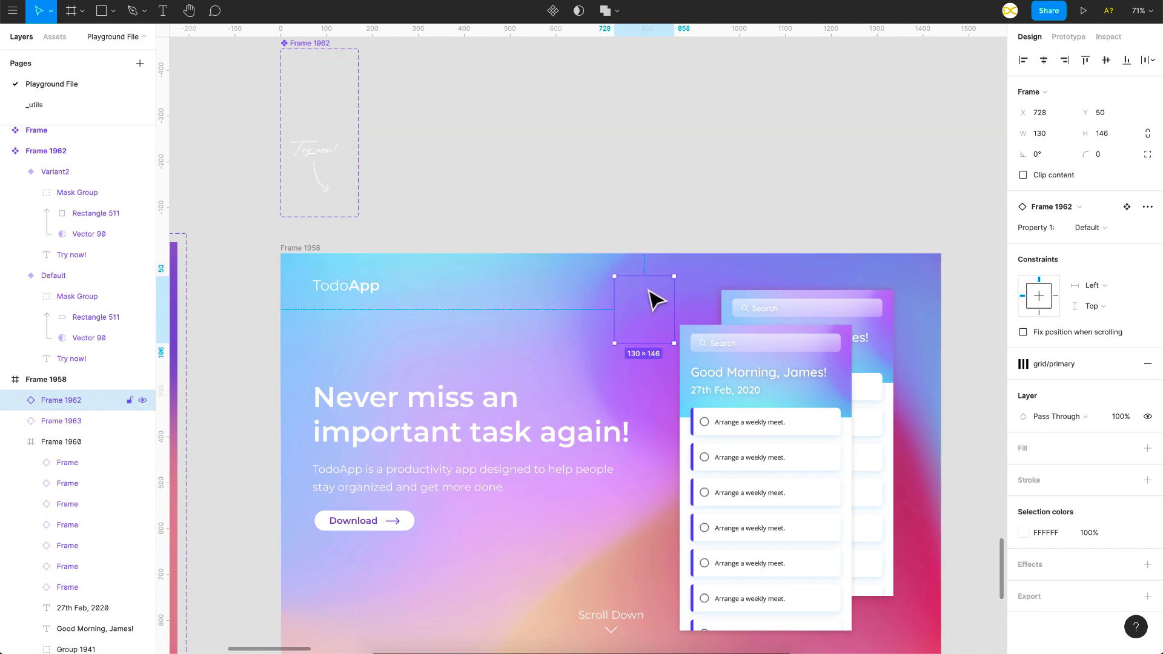
left_click(311, 249)
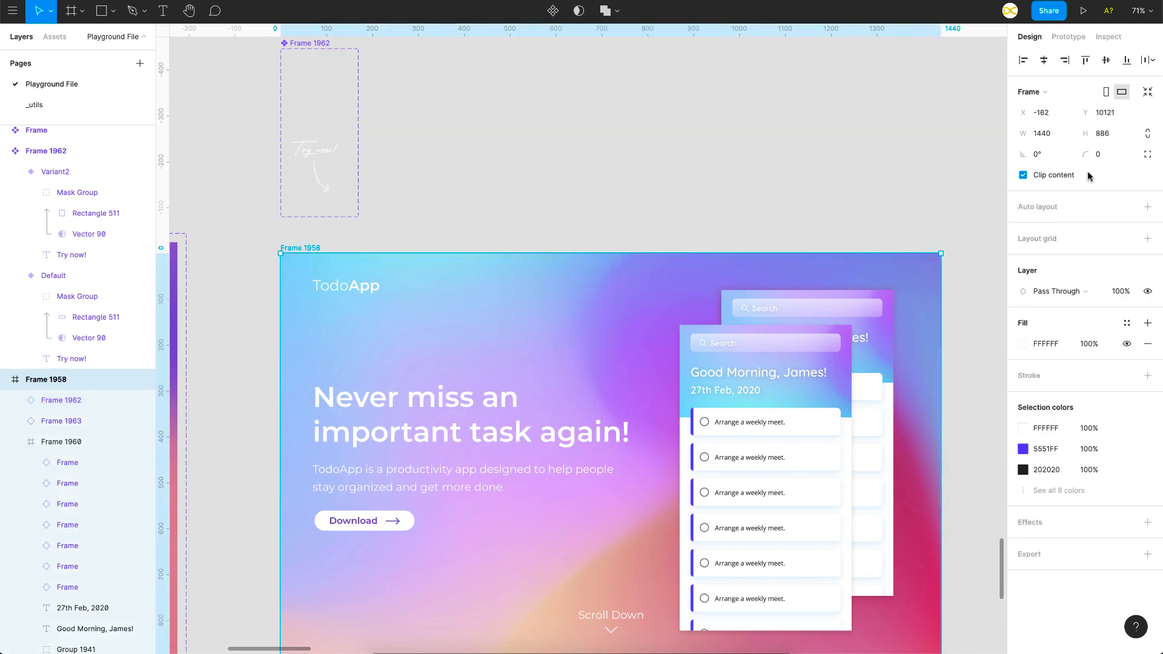
left_click(1084, 13)
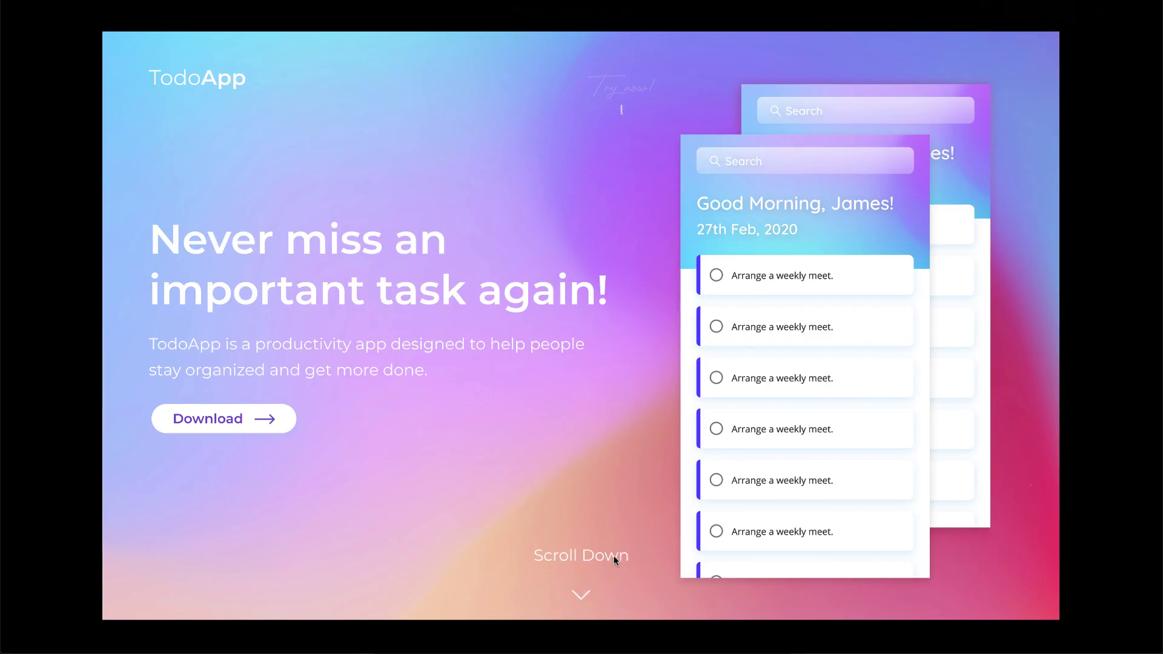
scroll(641, 536, "down", 1)
scroll(636, 409, "down", 2)
scroll(636, 409, "up", 3)
Stretch Frame 1958's bottom edge down to 1413 px tall
key("super+w")
scroll(556, 464, "down", 5)
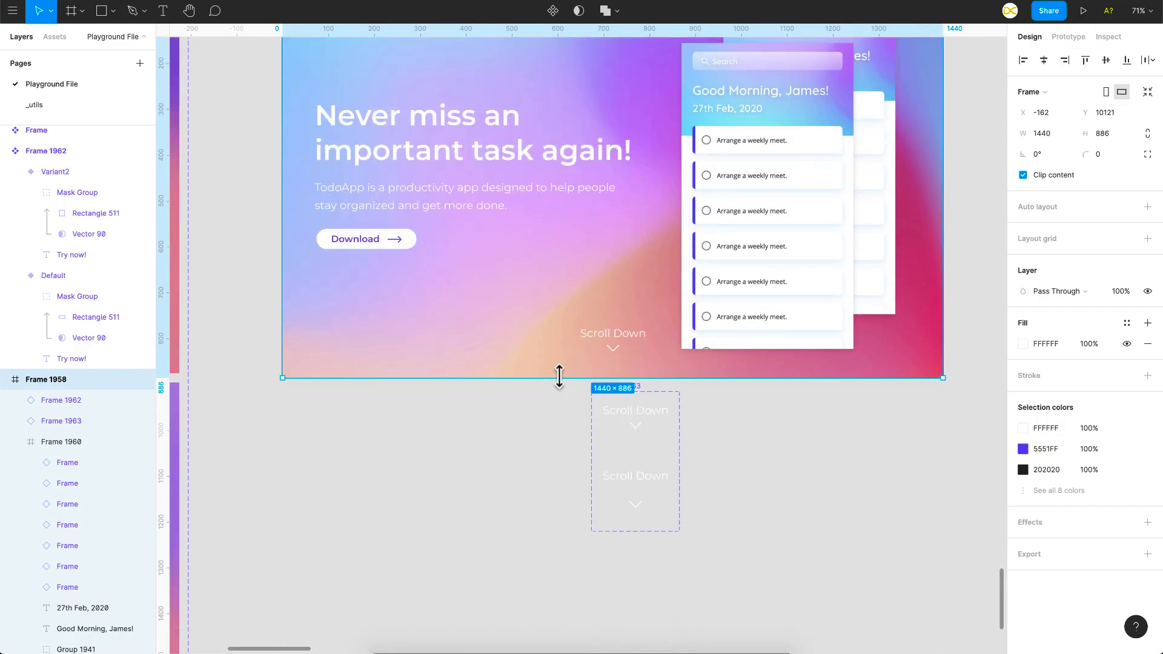
left_click_drag(558, 376, 574, 527)
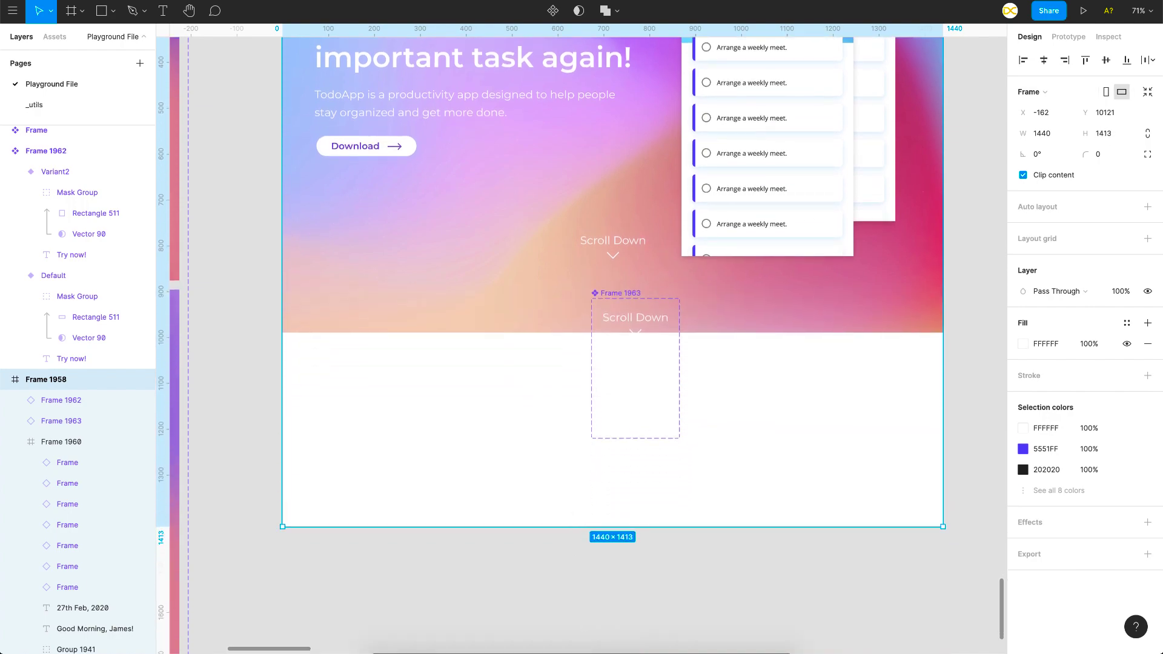
Preview the taller frame, scroll it, and tick off the fourth task 'Arrange a weekly meet.'
key("super+alt+Return")
scroll(688, 388, "down", 5)
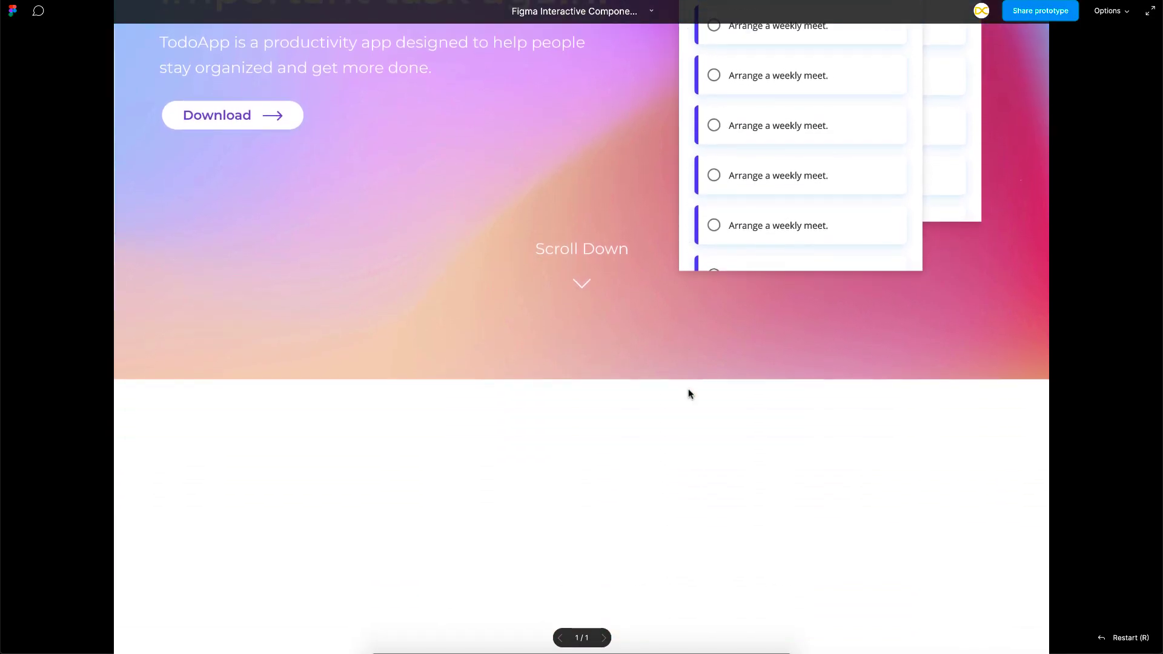
scroll(642, 400, "up", 5)
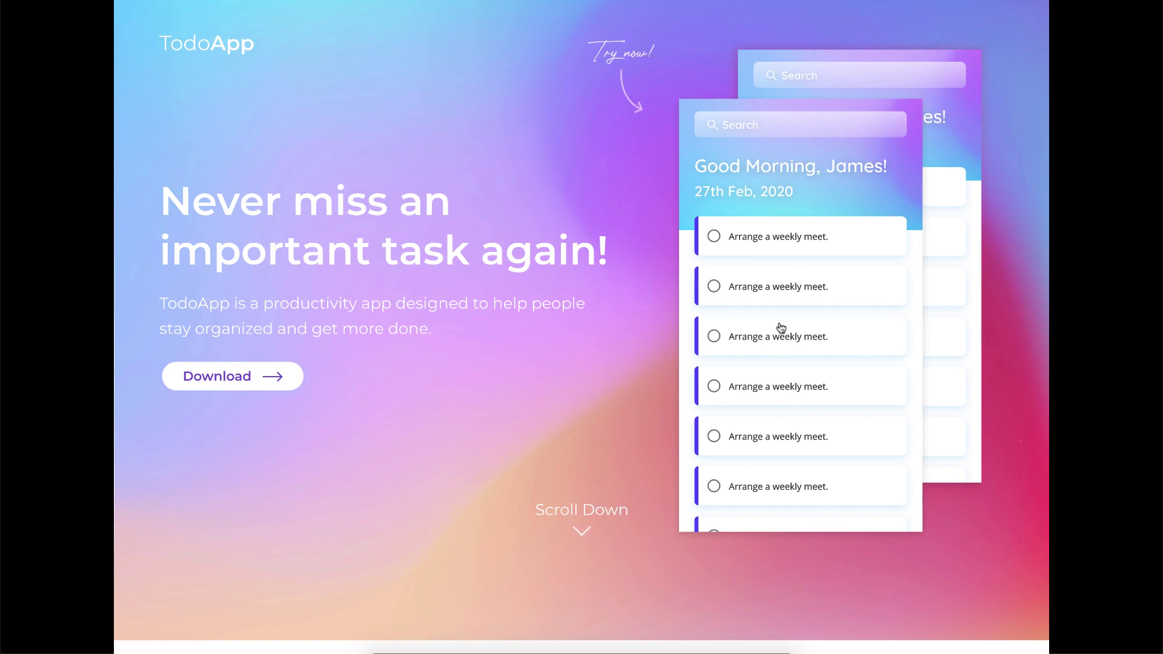
left_click(790, 400)
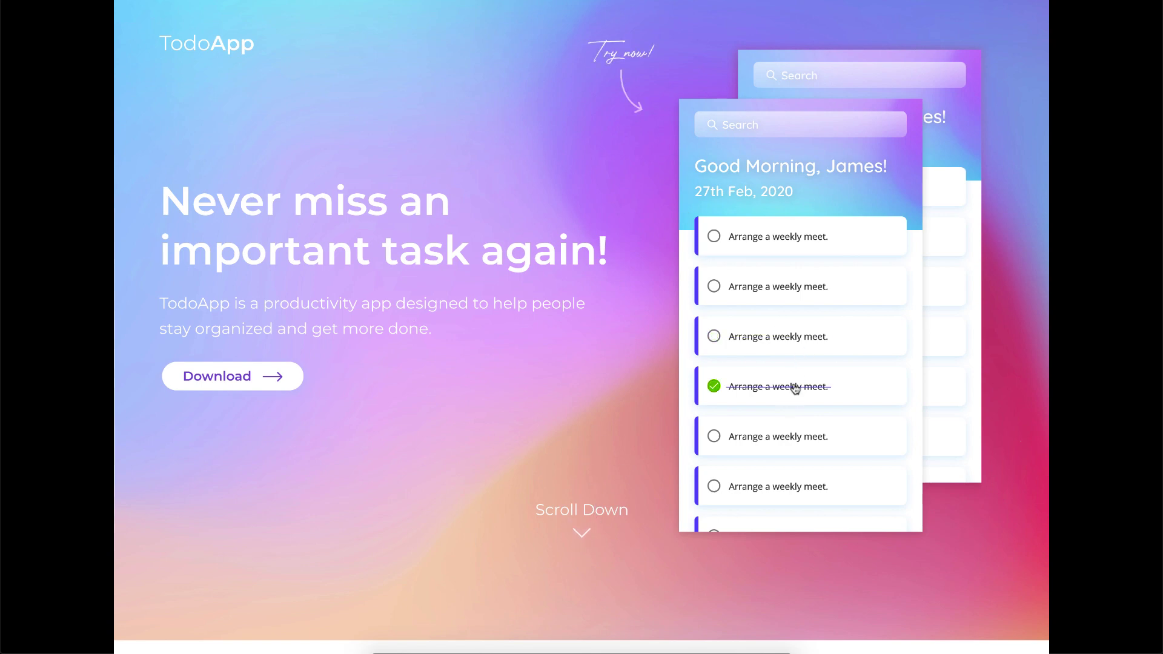